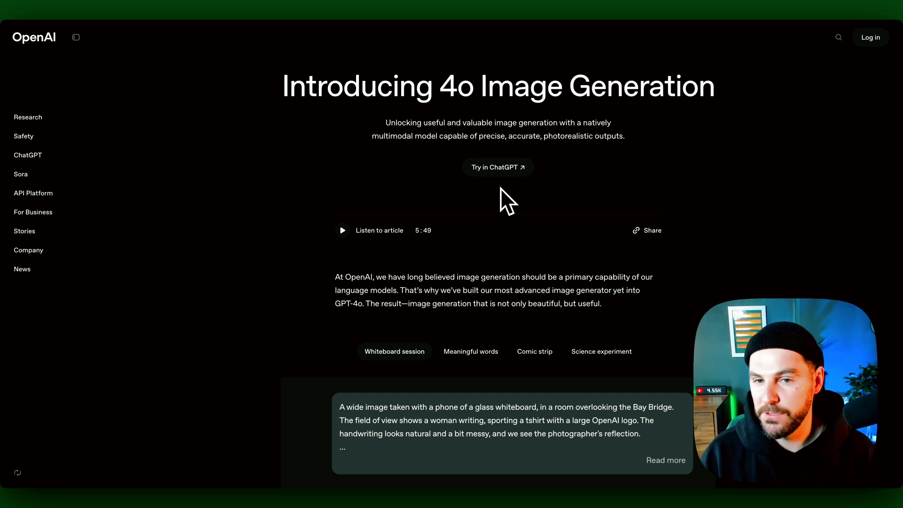
# Step: Bring up the Meaningful words example in the article
pyautogui.scroll(-6, 499, 192)
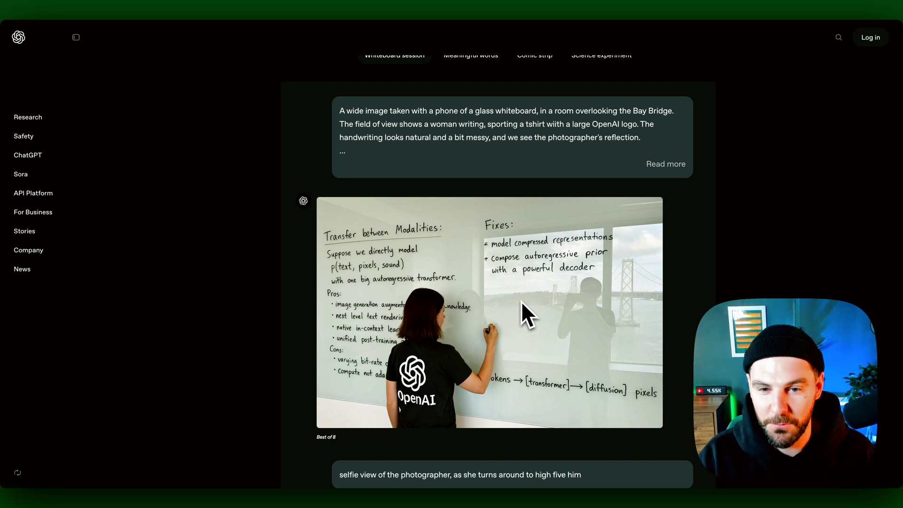
pyautogui.scroll(-7, 513, 334)
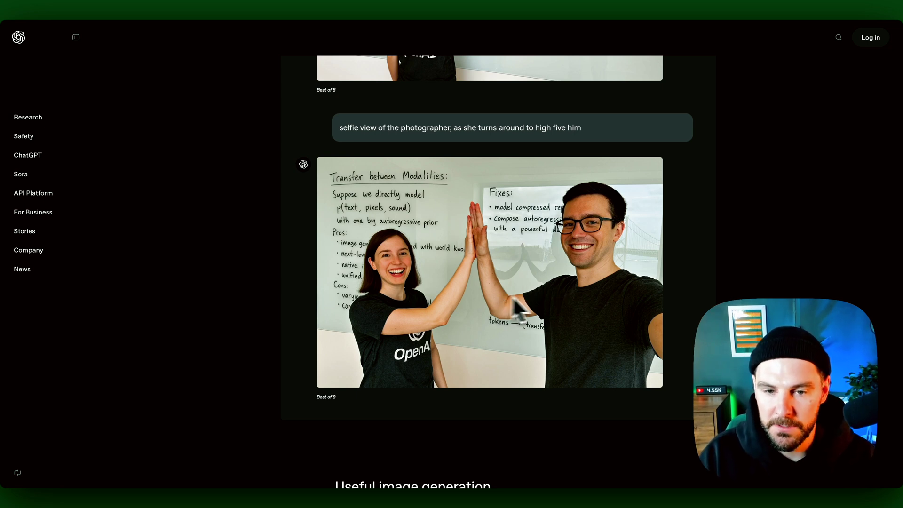
pyautogui.scroll(12, 530, 322)
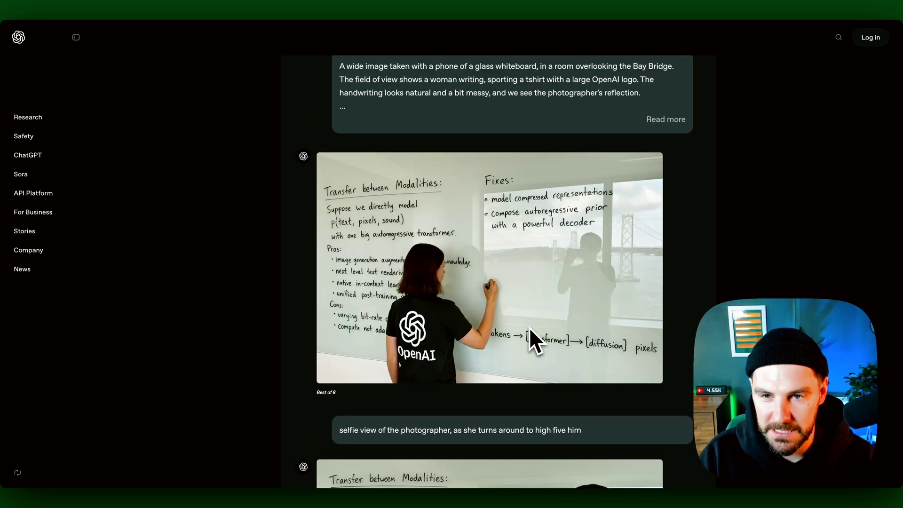
pyautogui.scroll(1, 529, 327)
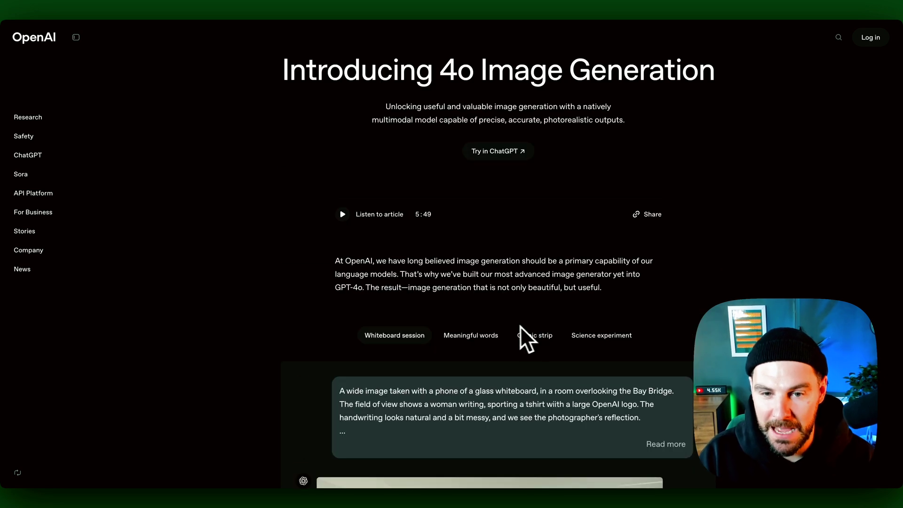
pyautogui.click(469, 341)
pyautogui.scroll(-5, 471, 343)
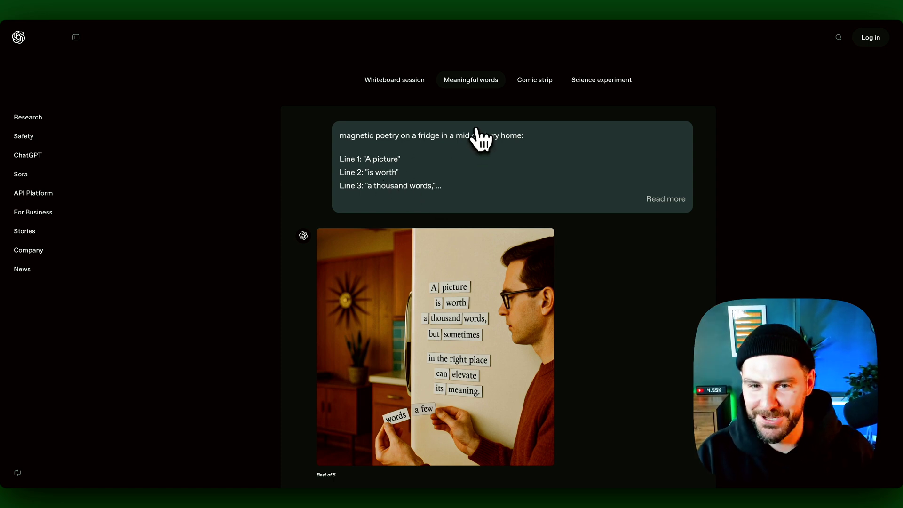
# Step: Switch to the Comic strip example, then the Science experiment example
pyautogui.click(534, 81)
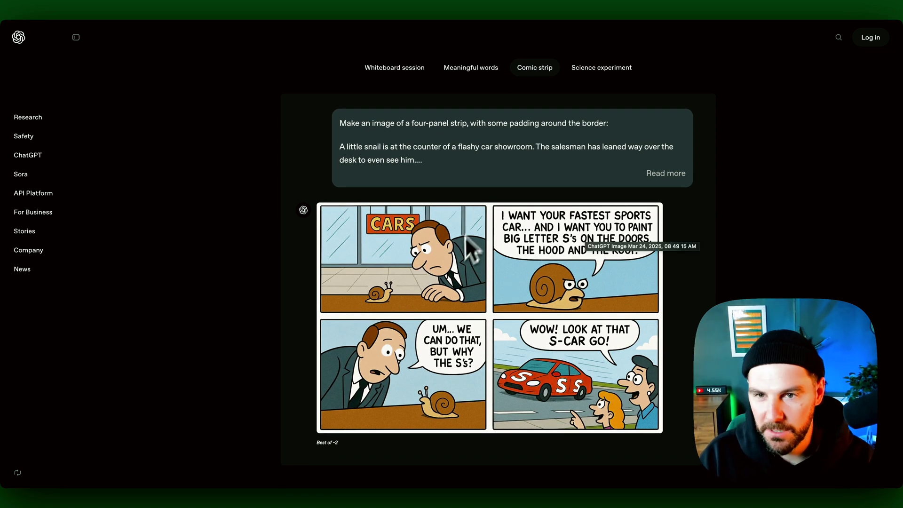
pyautogui.click(601, 71)
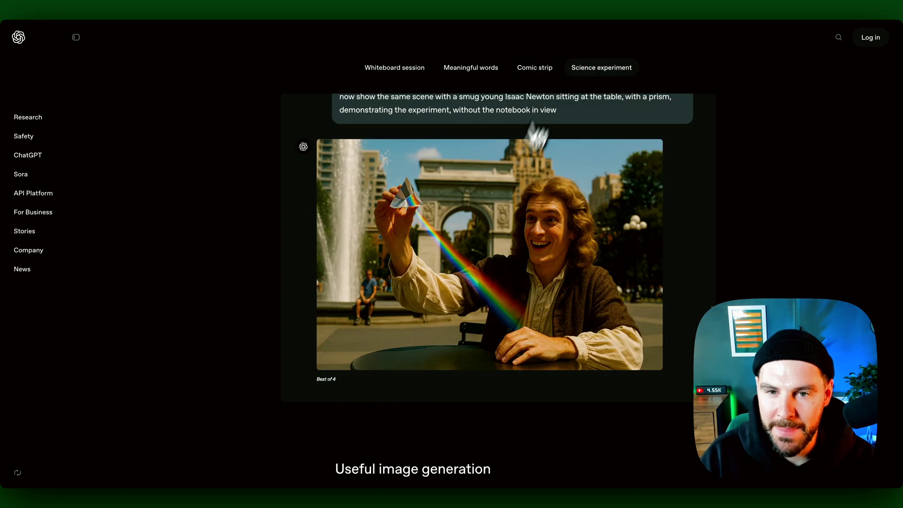
pyautogui.scroll(10, 520, 242)
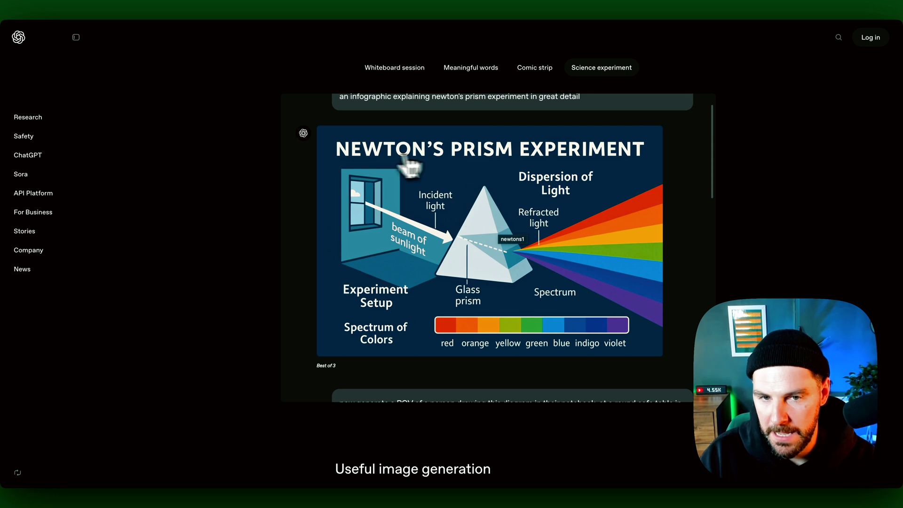
# Step: Scroll through the Science experiment's Newton prism images
pyautogui.scroll(-1, 588, 164)
pyautogui.scroll(-6, 592, 172)
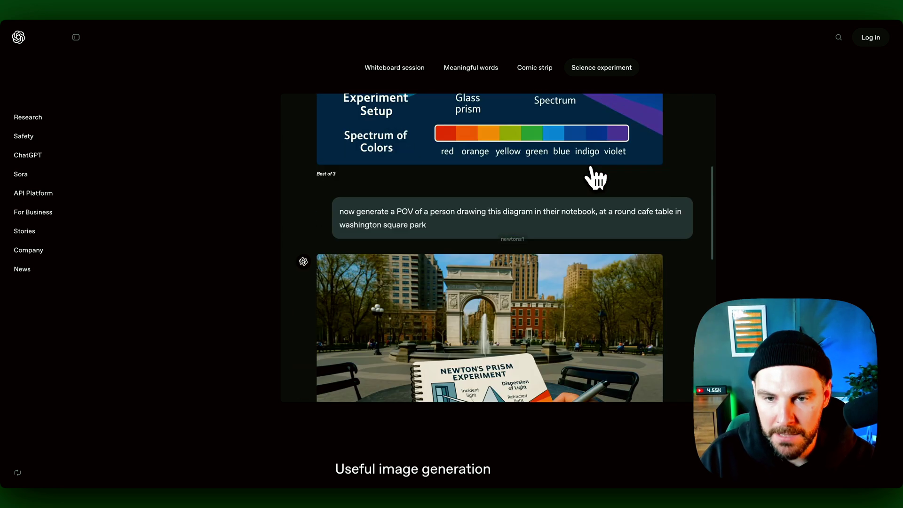
pyautogui.scroll(-1, 452, 280)
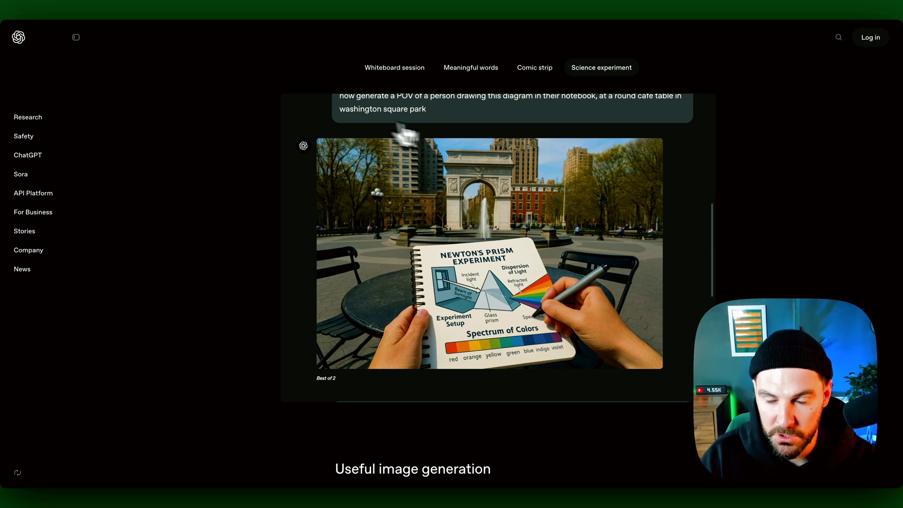
pyautogui.scroll(-6, 490, 161)
pyautogui.scroll(-1, 473, 244)
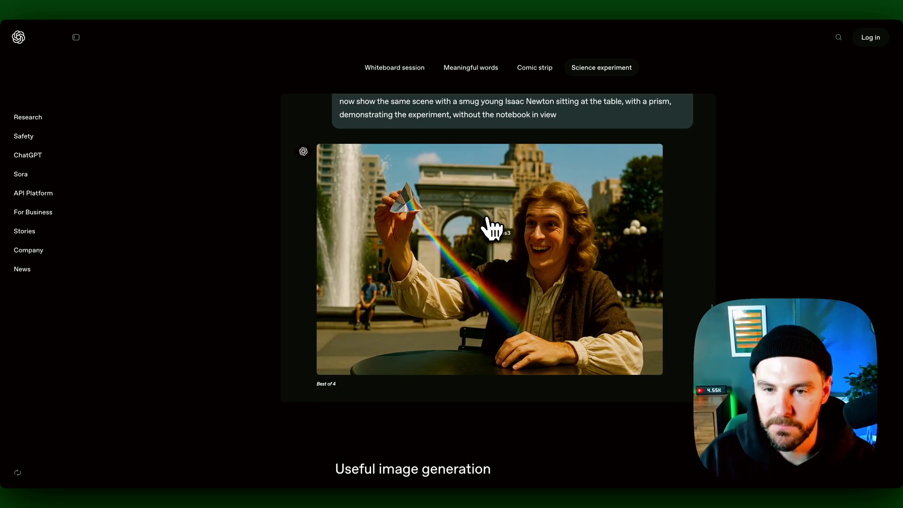
pyautogui.scroll(-1, 490, 226)
pyautogui.scroll(-15, 541, 268)
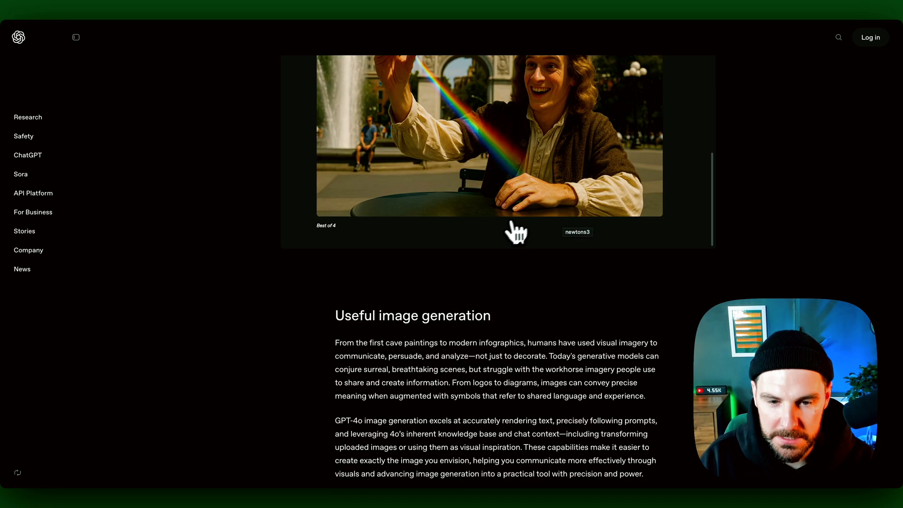
# Step: Show the Street signs example with the two witches reading a sign
pyautogui.click(468, 181)
pyautogui.scroll(-1, 473, 186)
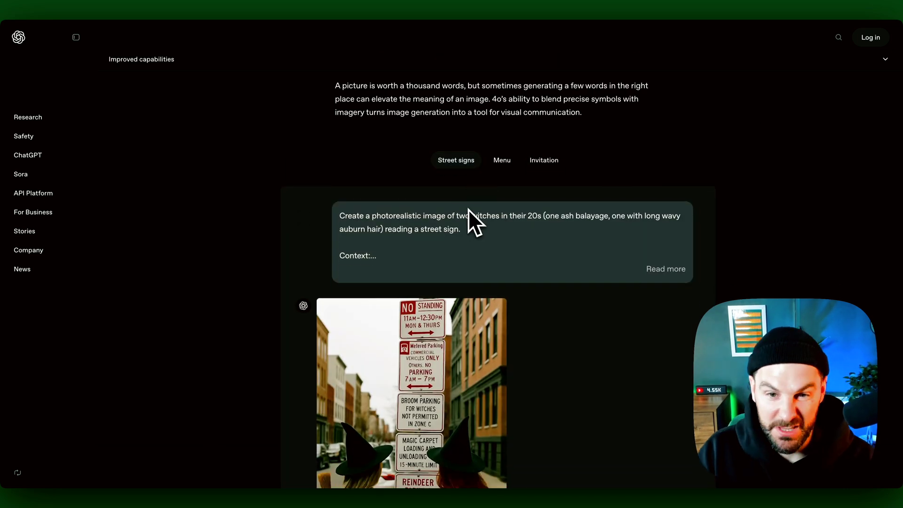
pyautogui.scroll(-1, 444, 267)
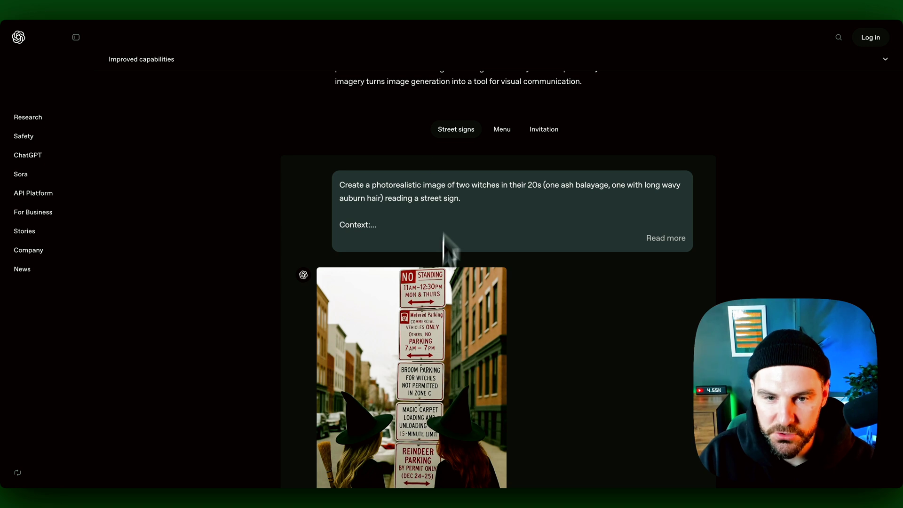
pyautogui.scroll(-1, 446, 264)
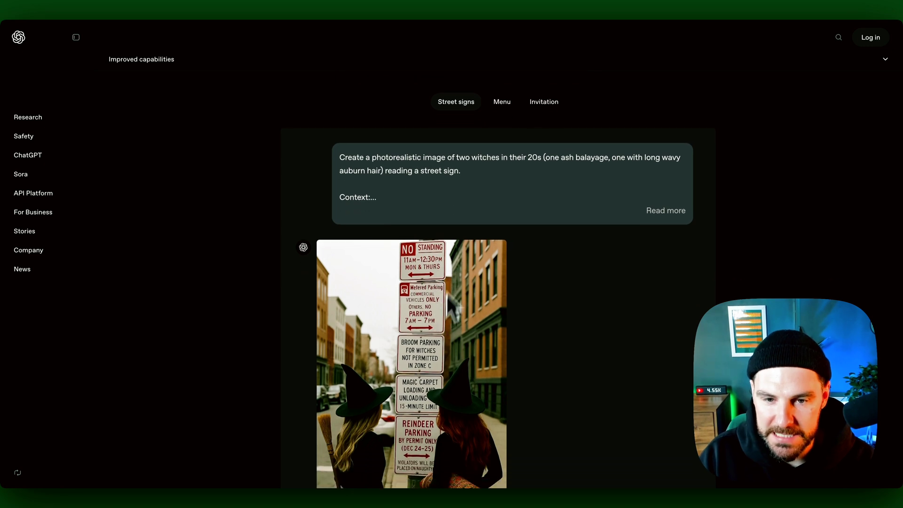
# Step: Switch to the Menu example with the HAEIN menu, then the Invitation example
pyautogui.click(494, 108)
pyautogui.scroll(-4, 405, 290)
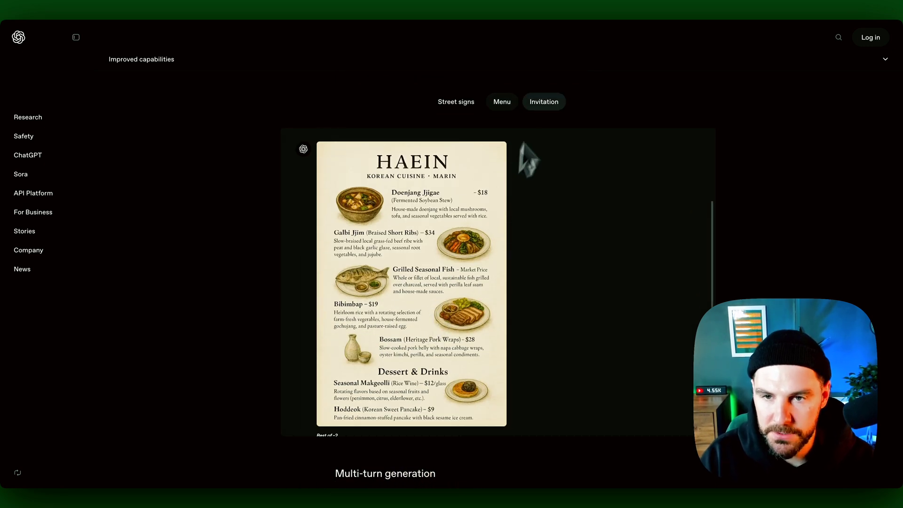
pyautogui.click(544, 103)
pyautogui.scroll(-6, 475, 241)
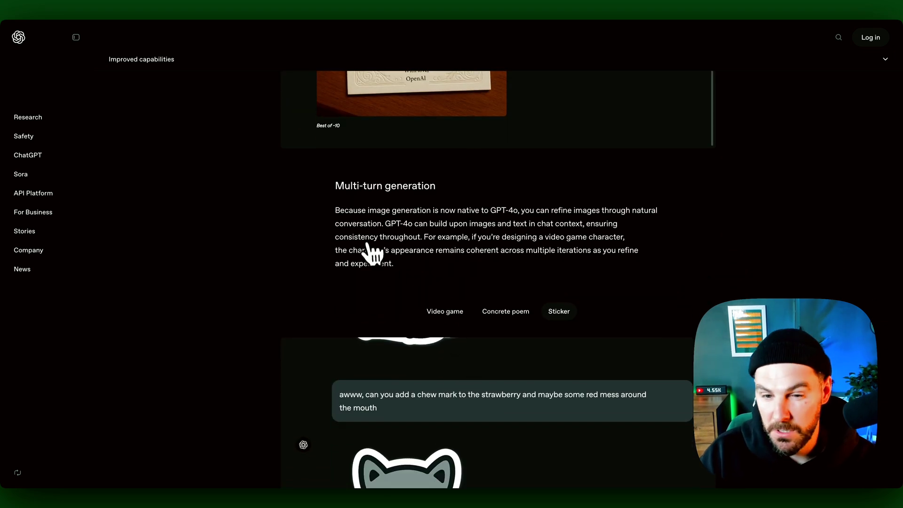
# Step: Open the Video game example and scroll through its cat images, including the steampunk city
pyautogui.click(440, 312)
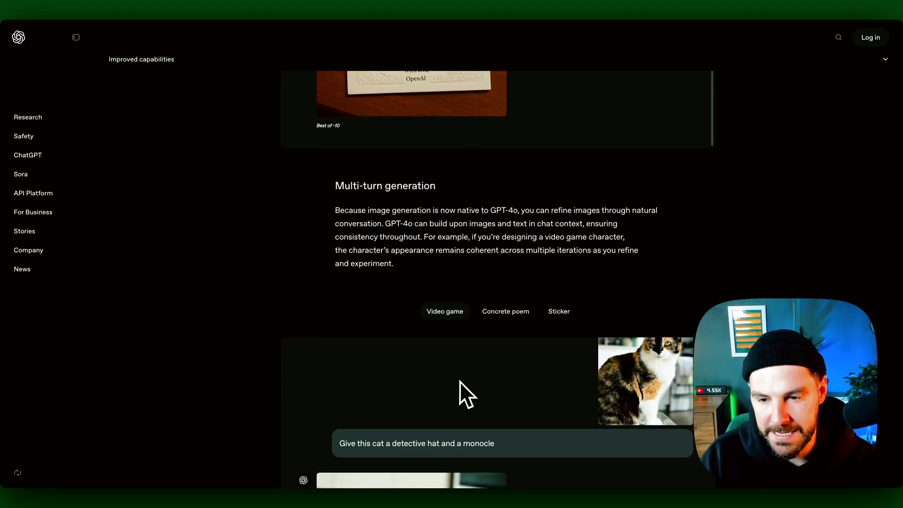
pyautogui.scroll(-5, 687, 221)
pyautogui.scroll(1, 680, 234)
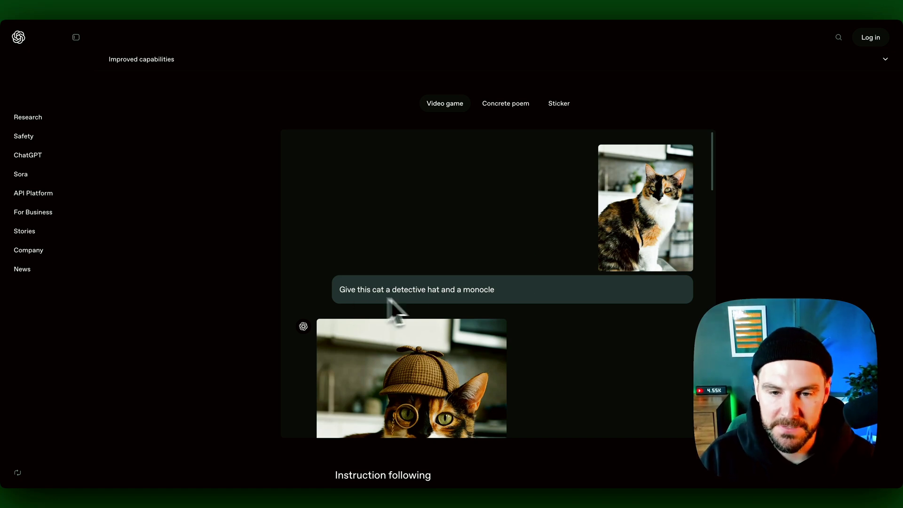
pyautogui.scroll(-2, 511, 306)
pyautogui.scroll(-3, 509, 301)
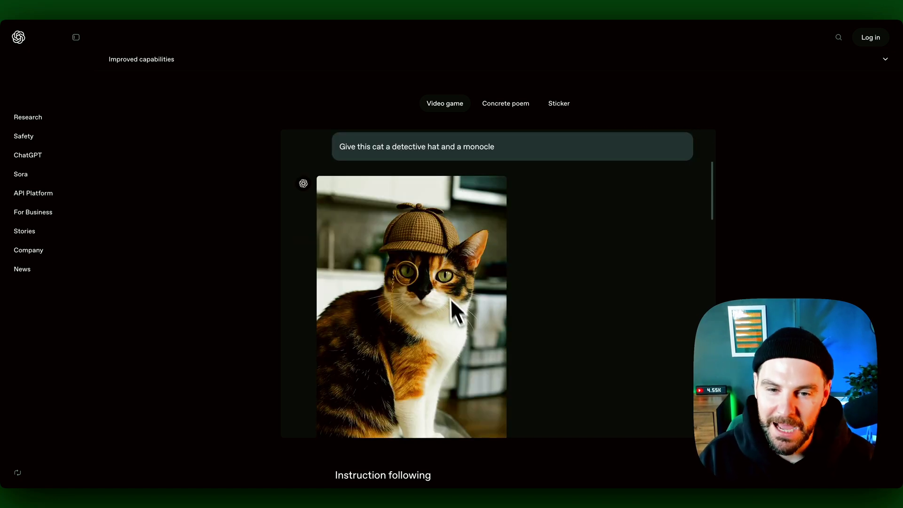
pyautogui.scroll(5, 494, 303)
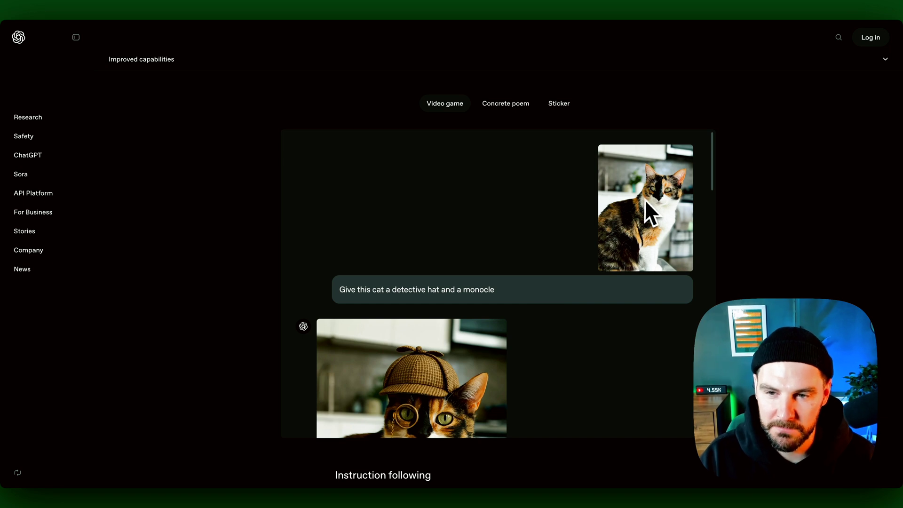
pyautogui.scroll(-2, 659, 233)
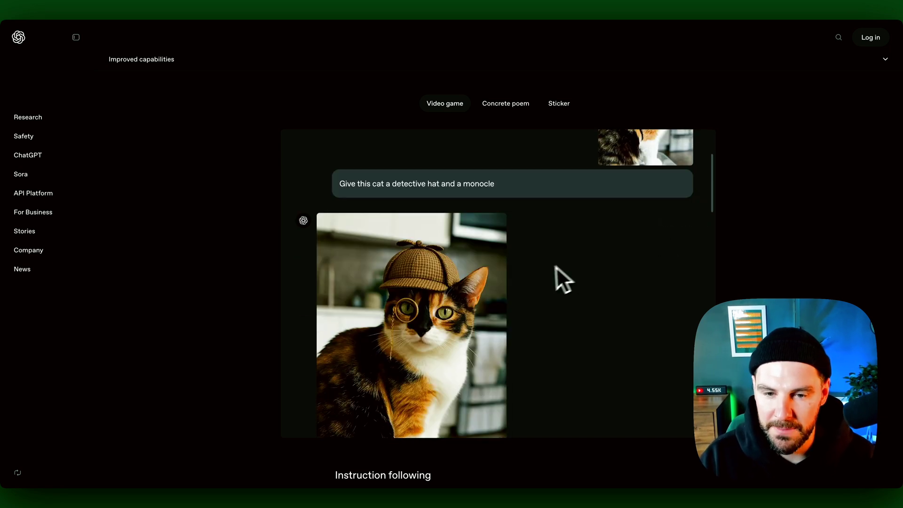
pyautogui.scroll(2, 598, 250)
# Step: Scroll down the article to the Instruction following section
pyautogui.scroll(-4, 659, 221)
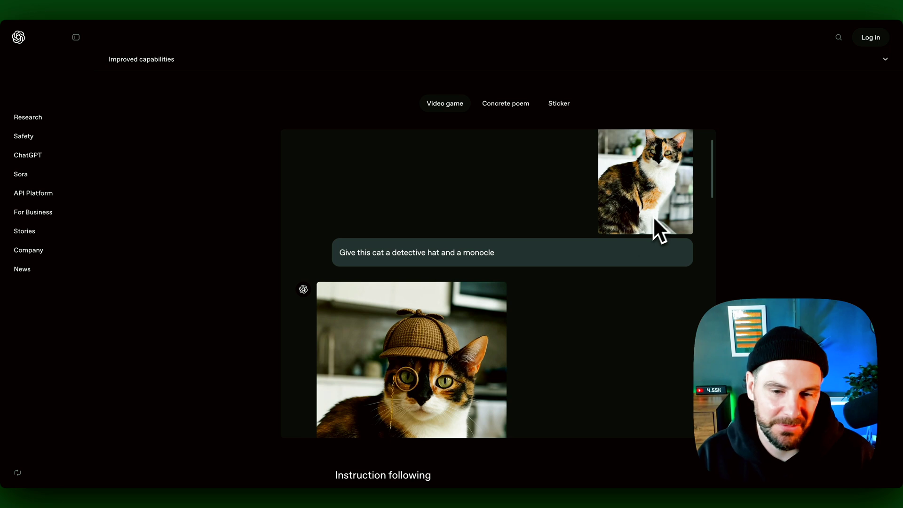
pyautogui.scroll(-1, 437, 232)
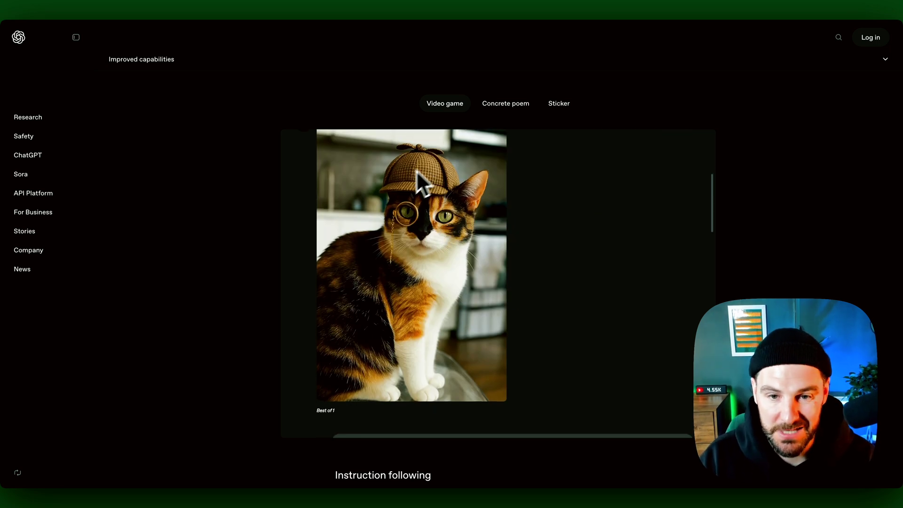
pyautogui.scroll(-4, 444, 217)
pyautogui.scroll(-1, 407, 278)
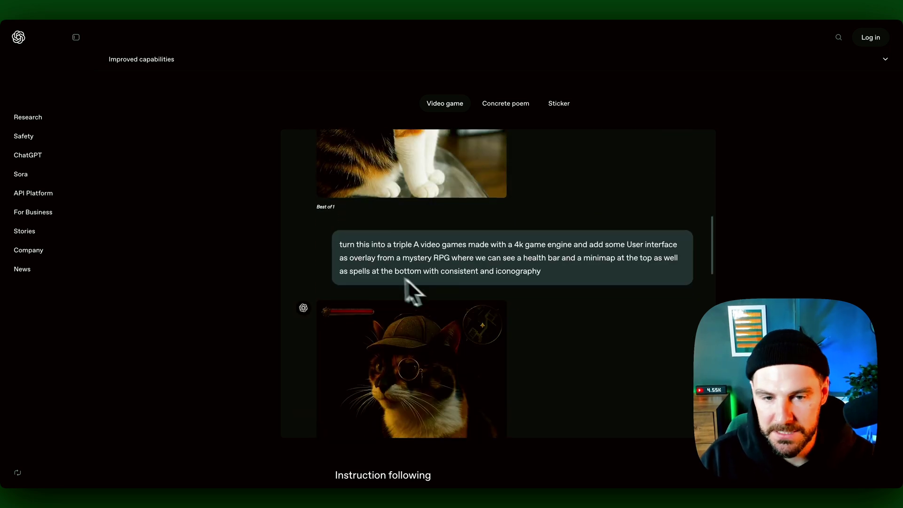
pyautogui.scroll(-5, 425, 250)
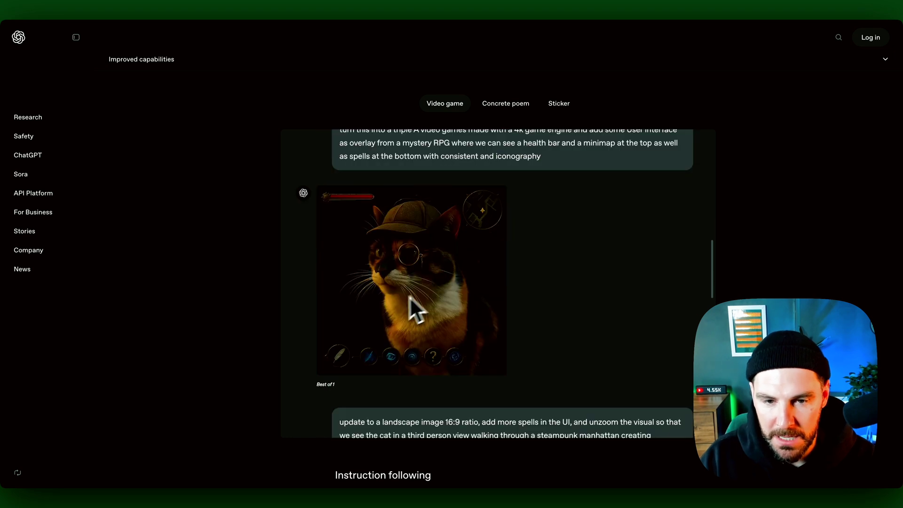
pyautogui.scroll(-1, 436, 282)
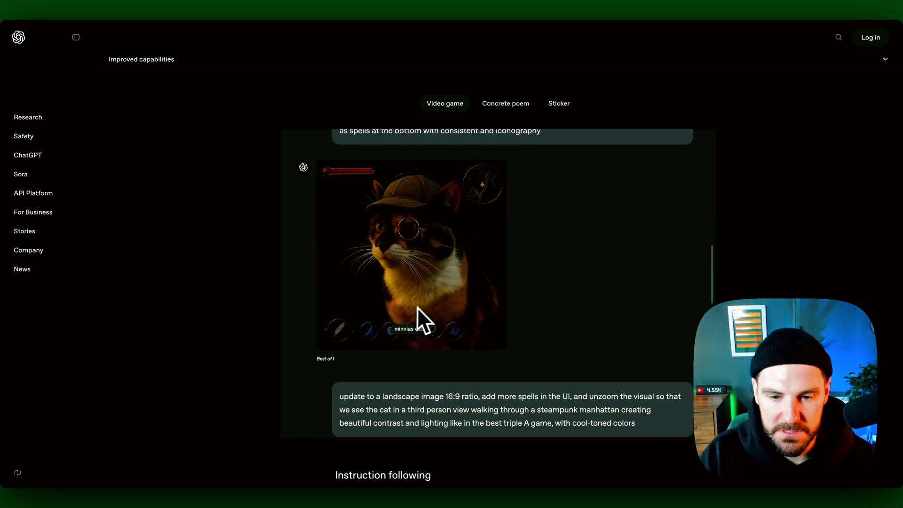
pyautogui.scroll(-5, 405, 292)
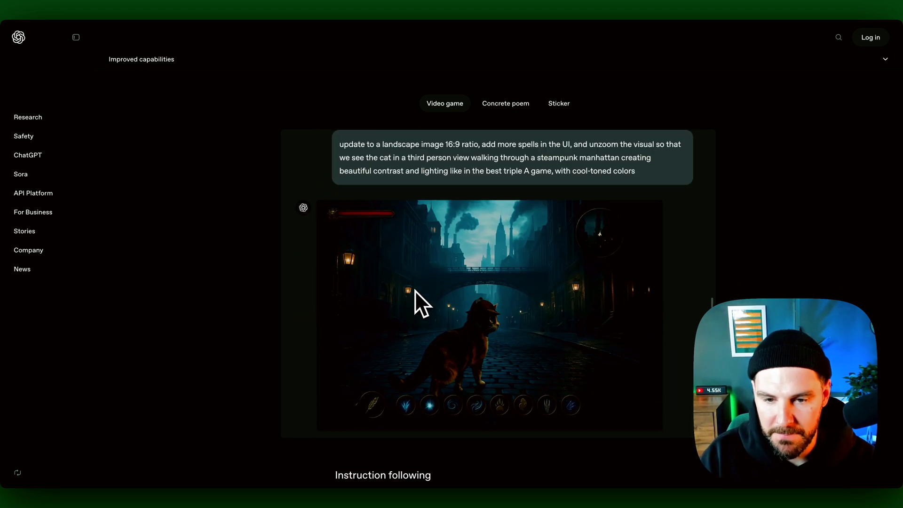
pyautogui.scroll(-2, 486, 326)
pyautogui.scroll(5, 487, 329)
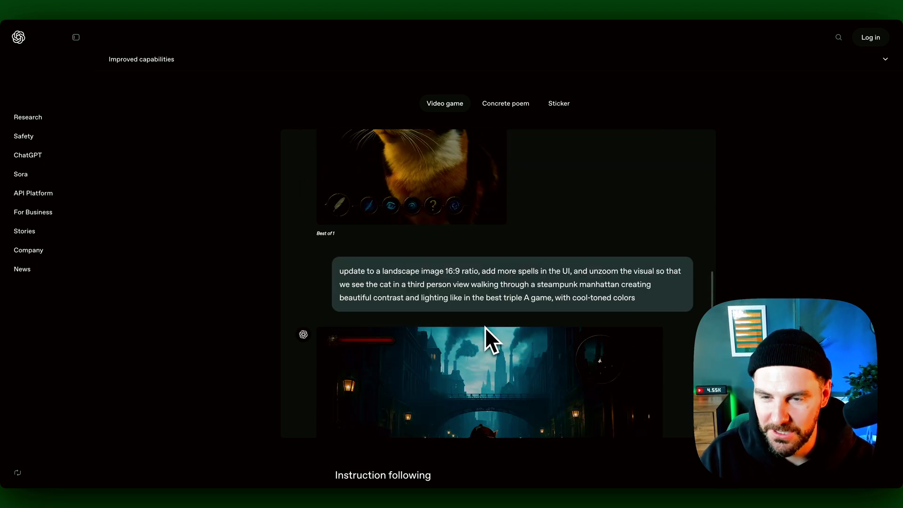
pyautogui.scroll(3, 489, 334)
# Step: Show the Organized objects example and highlight the '5-8 objects' and '10-20 different objects' claims
pyautogui.scroll(-5, 581, 233)
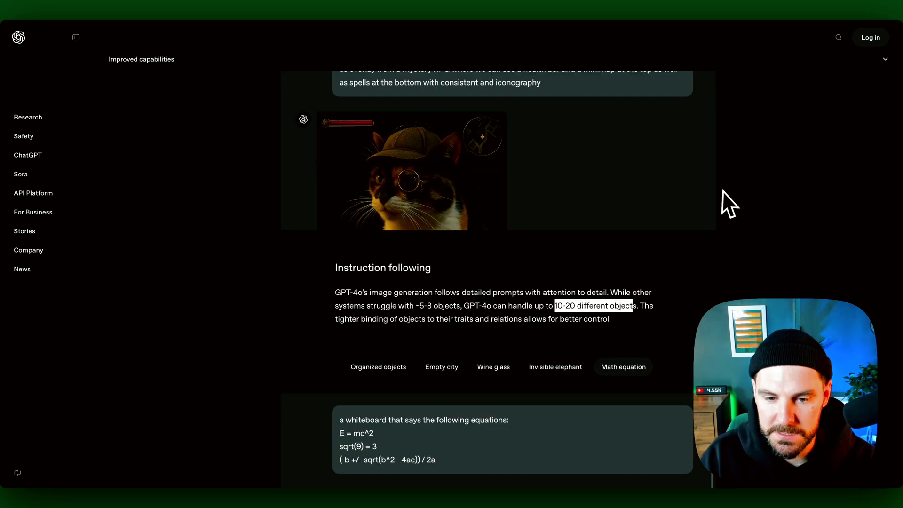
pyautogui.scroll(-5, 723, 191)
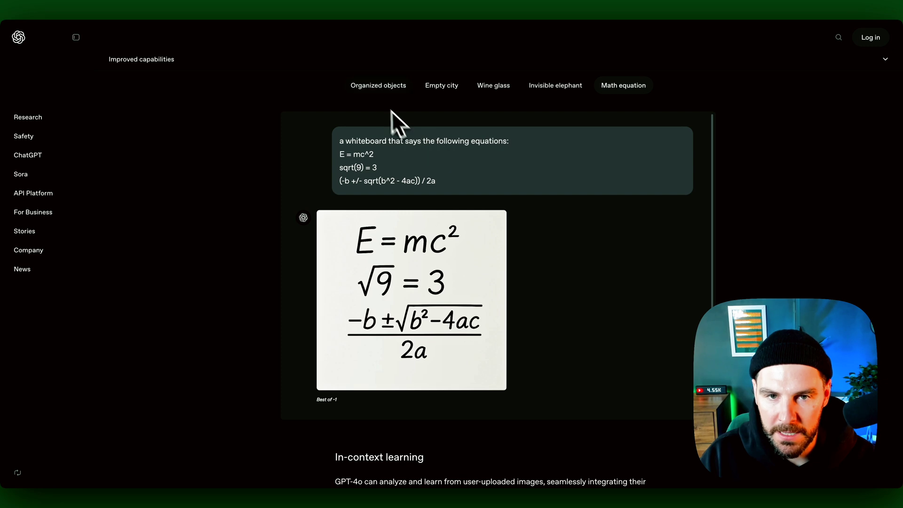
pyautogui.scroll(3, 423, 141)
pyautogui.click(397, 248)
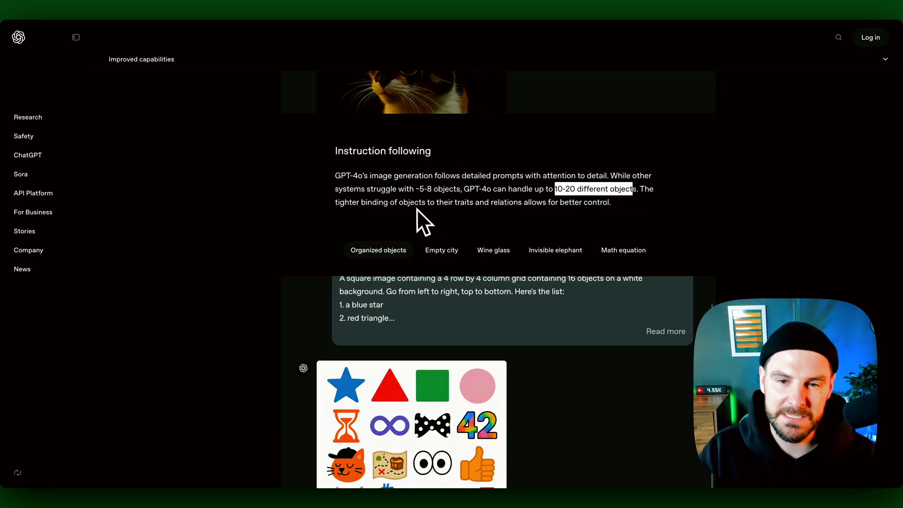
pyautogui.moveTo(419, 189); pyautogui.dragTo(459, 189)
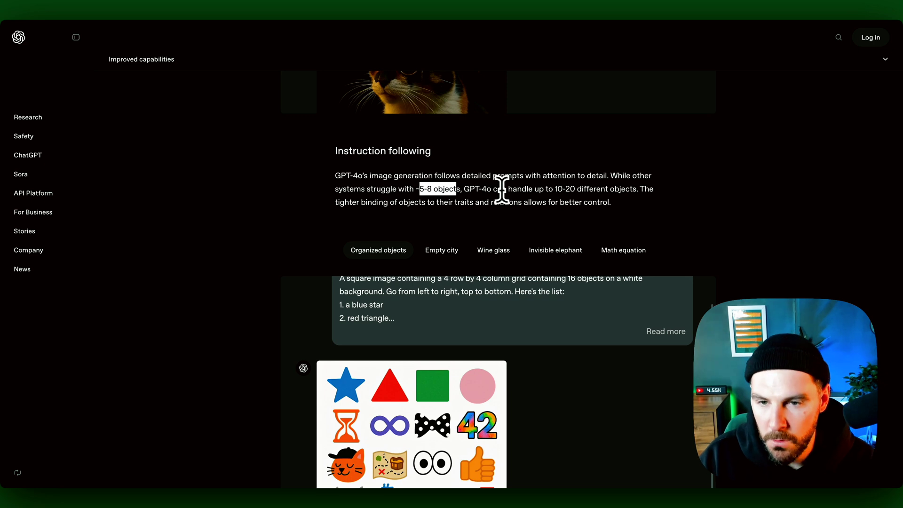
pyautogui.moveTo(547, 188); pyautogui.dragTo(638, 189)
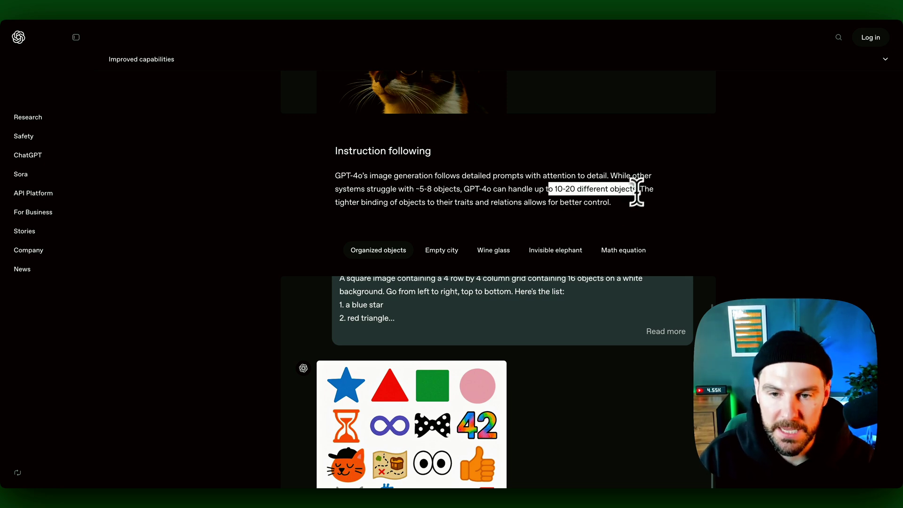
# Step: Step through the Empty city, Wine glass, Invisible elephant and Math equation examples
pyautogui.scroll(-1, 517, 255)
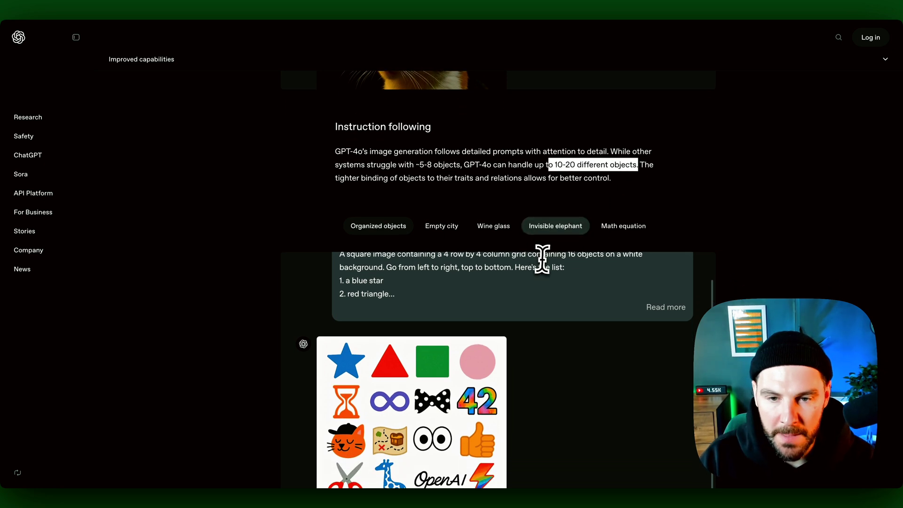
pyautogui.click(441, 221)
pyautogui.scroll(-3, 466, 250)
pyautogui.click(497, 118)
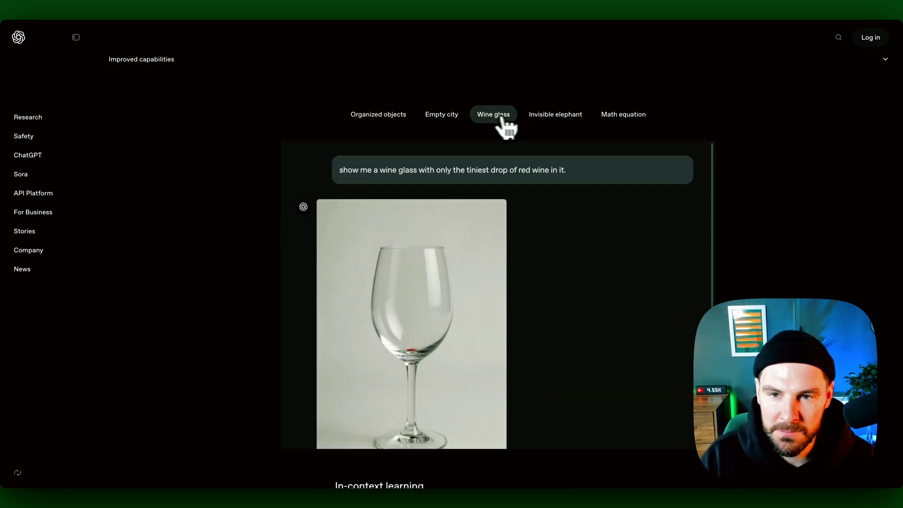
pyautogui.click(546, 118)
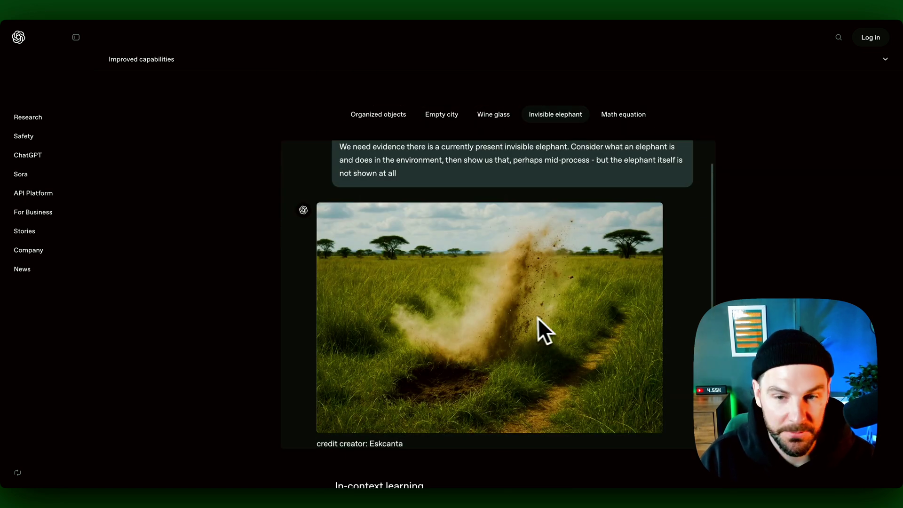
pyautogui.click(623, 117)
# Step: Scroll to In-context learning and look through the triangle-wheeled vehicle demo
pyautogui.scroll(-8, 541, 256)
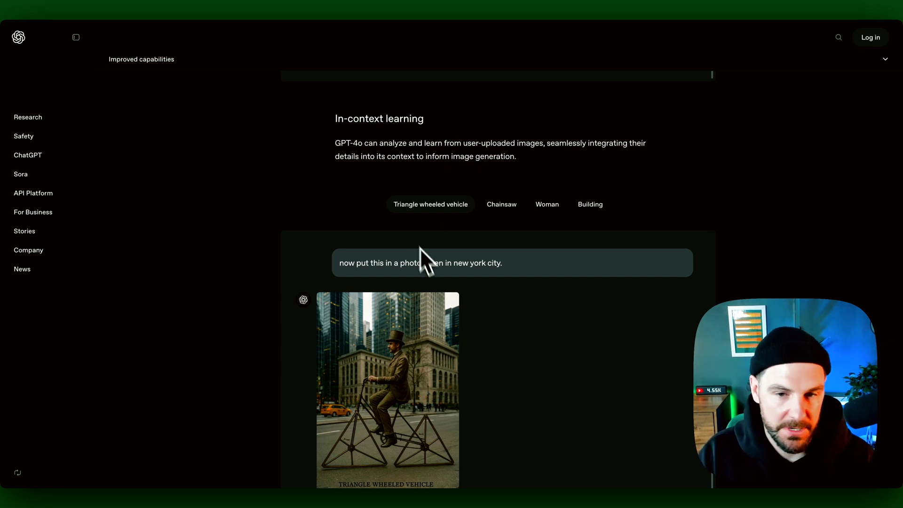
pyautogui.scroll(-1, 420, 249)
pyautogui.scroll(5, 430, 284)
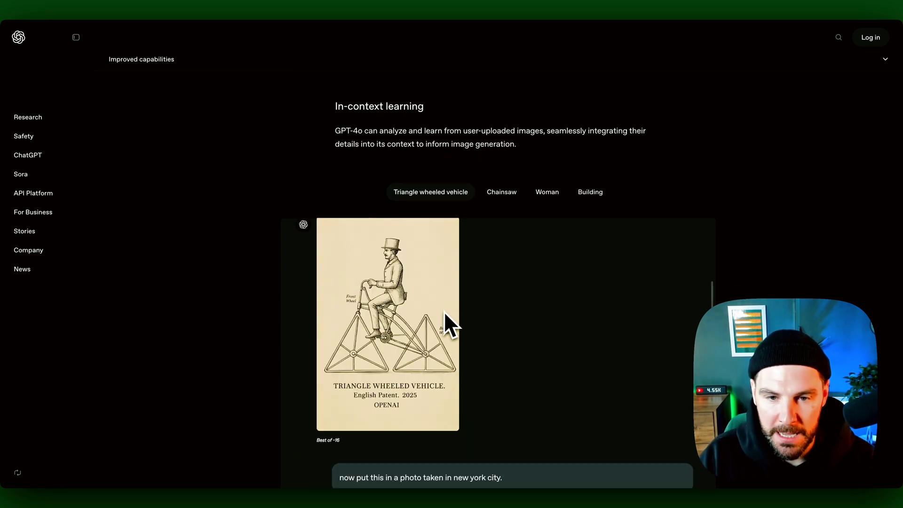
pyautogui.scroll(2, 400, 278)
pyautogui.scroll(-1, 391, 335)
pyautogui.scroll(3, 390, 333)
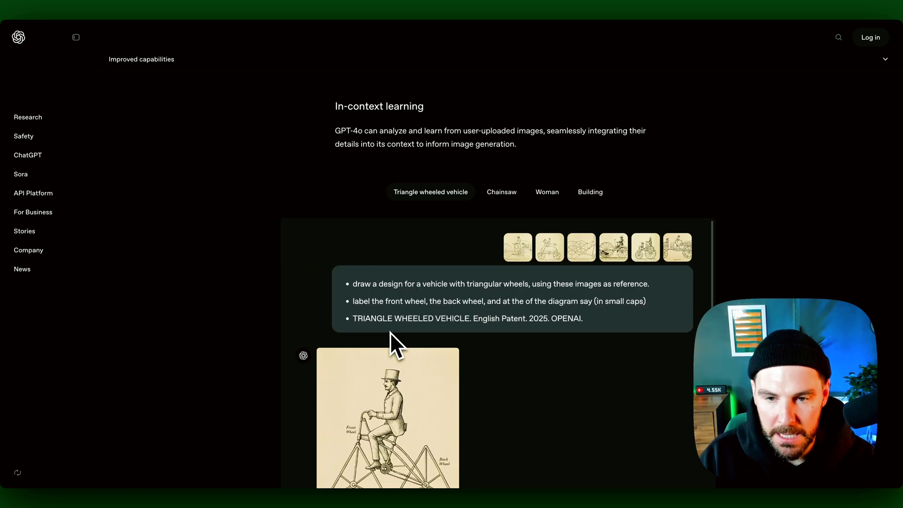
pyautogui.scroll(-5, 450, 341)
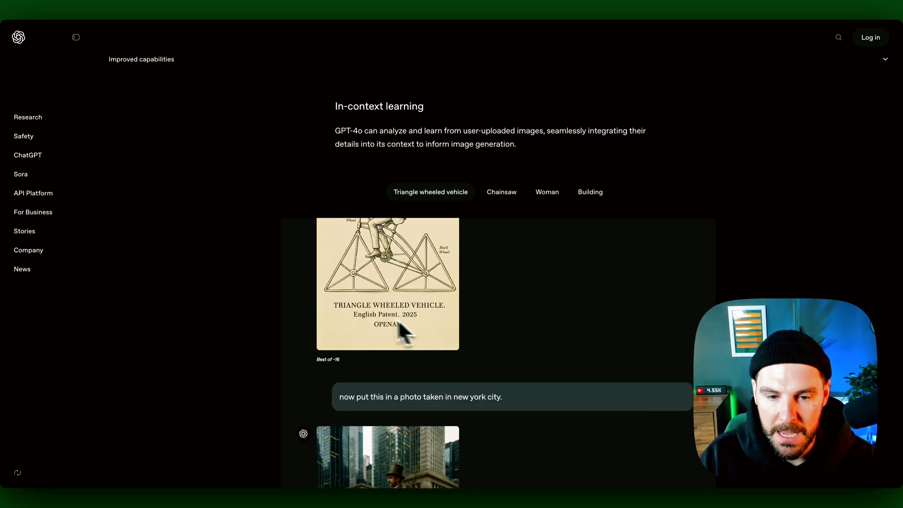
pyautogui.scroll(-4, 432, 392)
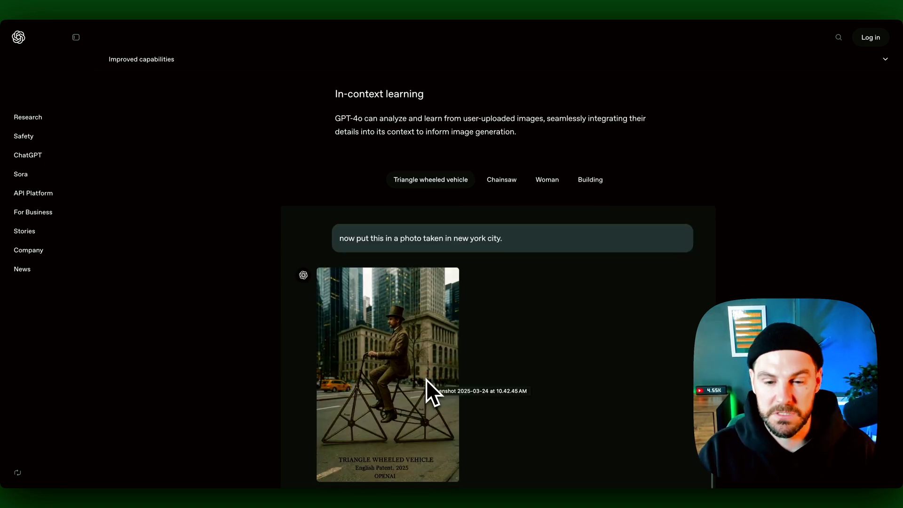
# Step: Switch to the blue chainsaw example, then the woman scene example
pyautogui.click(498, 188)
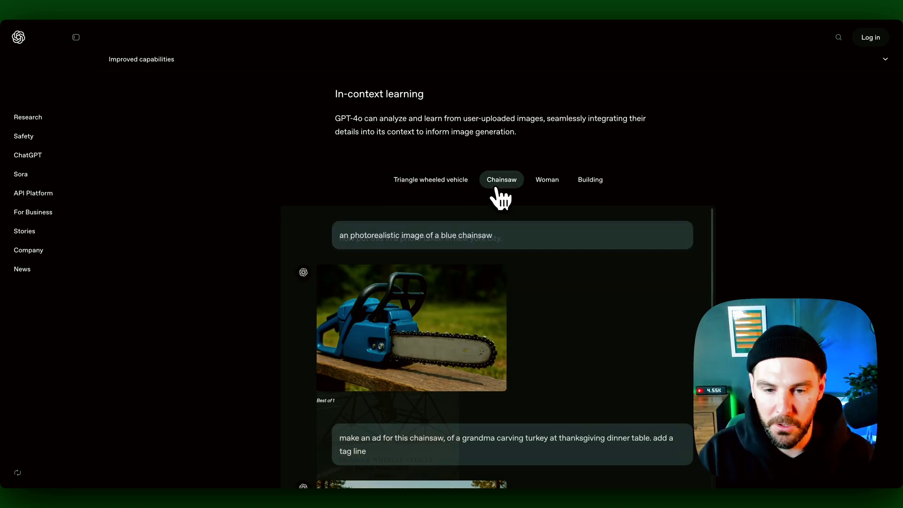
pyautogui.scroll(5, 509, 258)
pyautogui.scroll(-3, 513, 273)
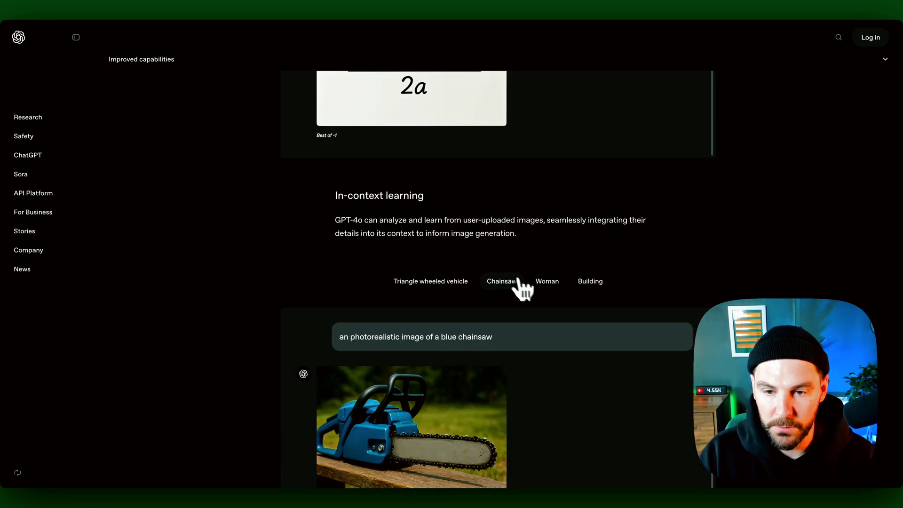
pyautogui.click(541, 281)
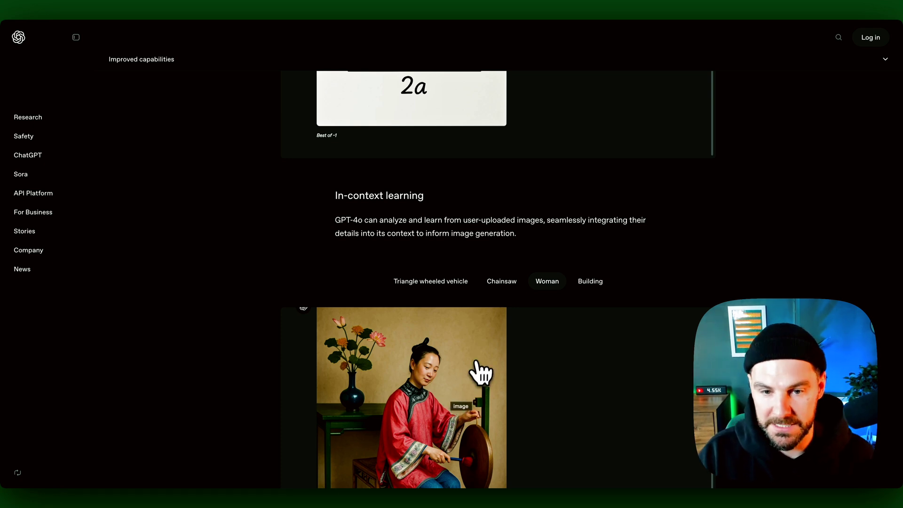
pyautogui.scroll(-1, 565, 329)
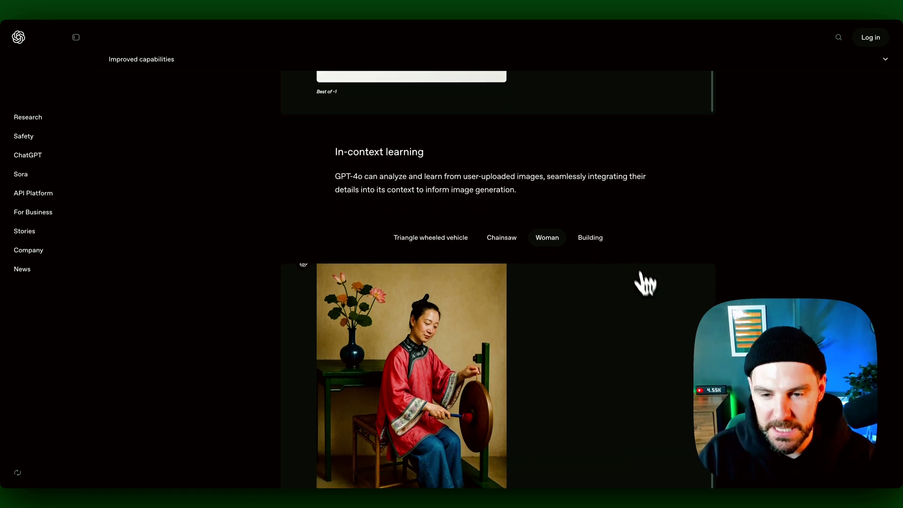
pyautogui.scroll(-3, 659, 306)
# Step: Open the Cropping limitation example and scroll through the deep-sea creatures poster
pyautogui.scroll(-15, 655, 377)
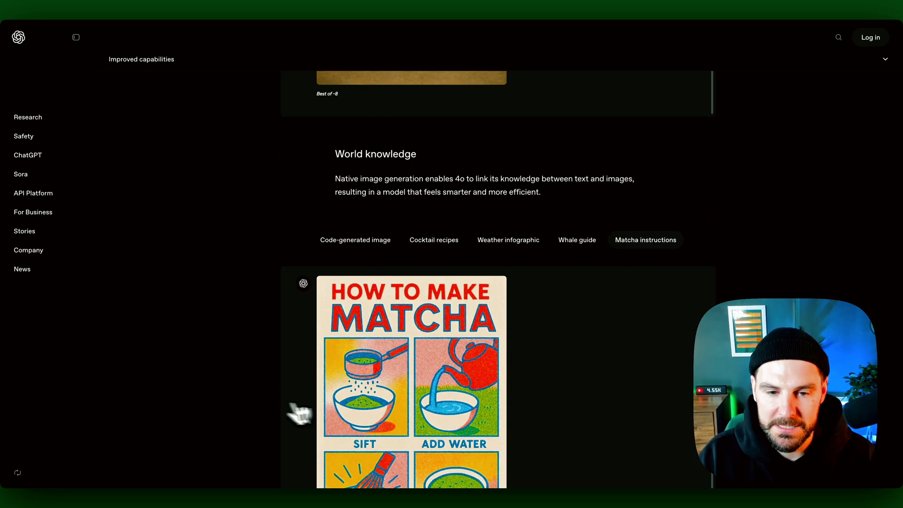
pyautogui.scroll(-8, 271, 395)
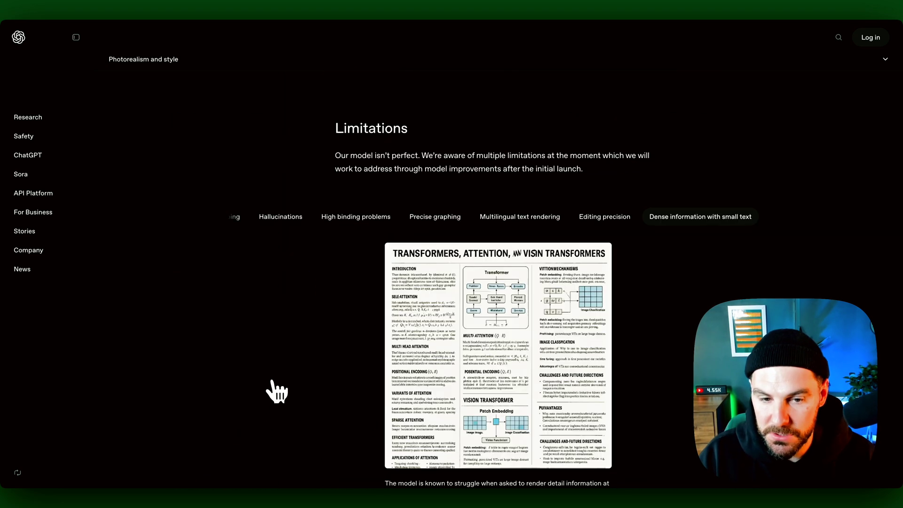
pyautogui.click(241, 228)
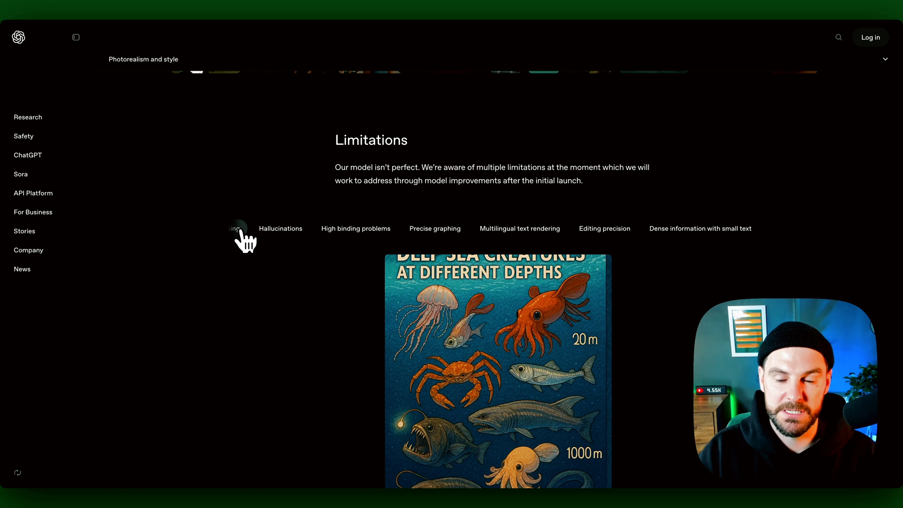
pyautogui.scroll(-1, 267, 255)
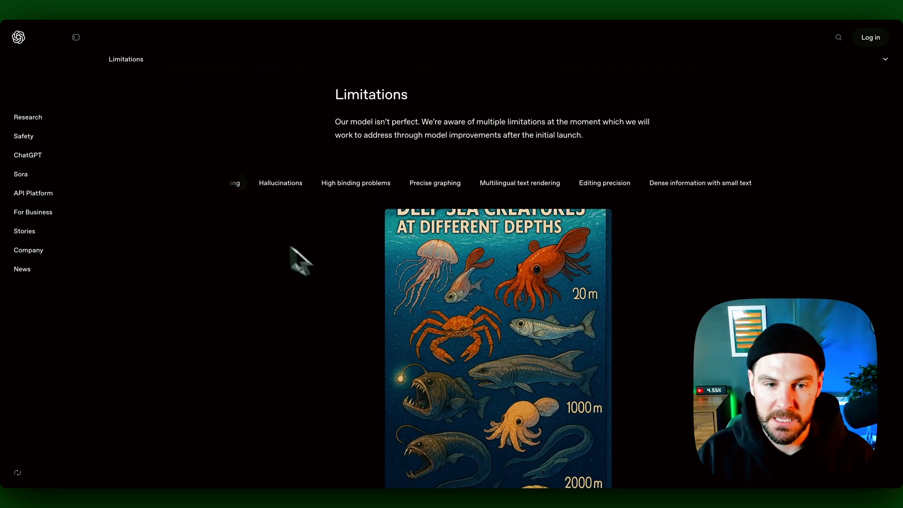
pyautogui.hscroll(-2, 265, 188)
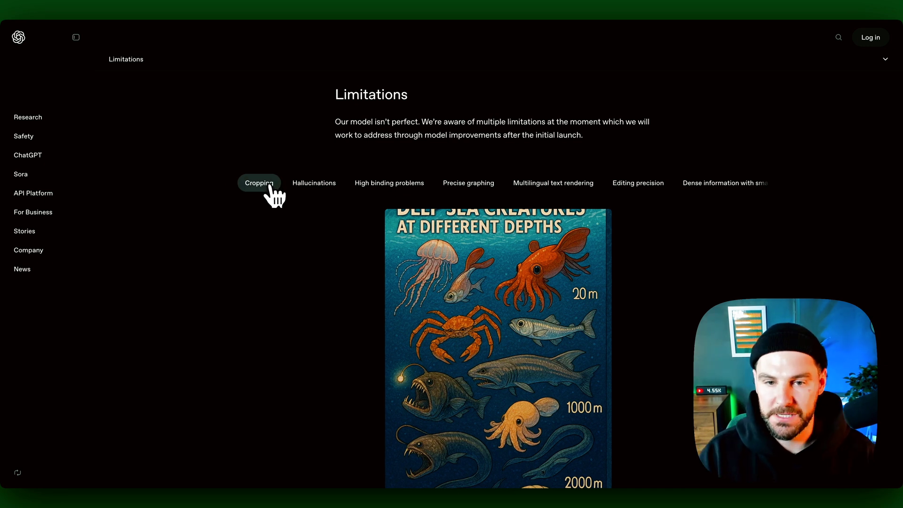
pyautogui.scroll(-2, 480, 238)
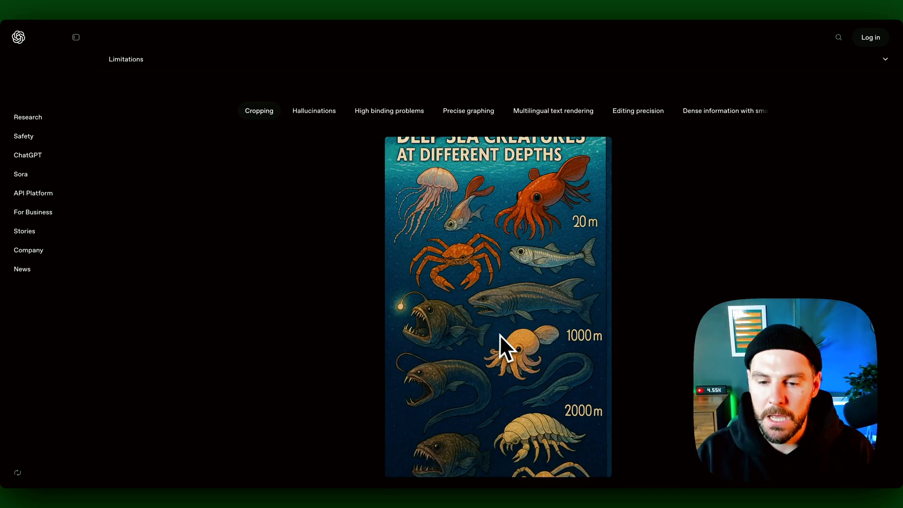
pyautogui.scroll(-1, 504, 453)
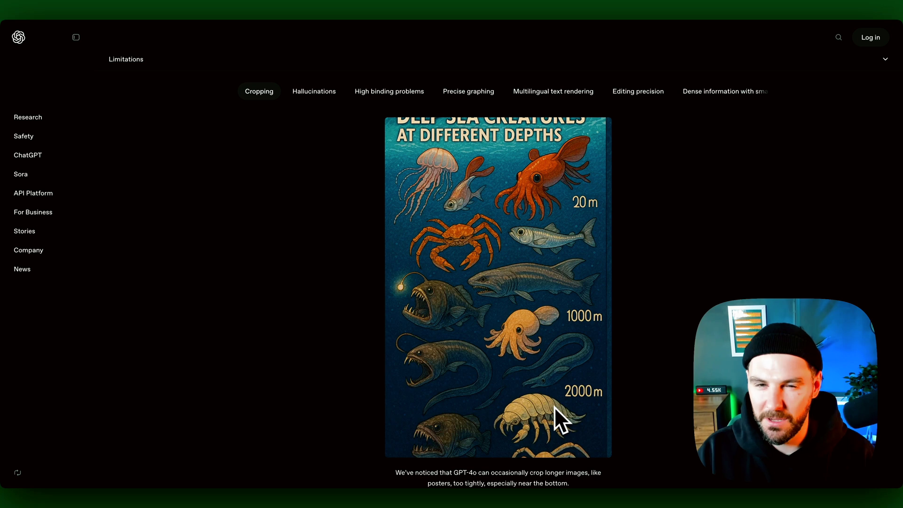
# Step: Switch to the Hallucinations example showing the World Capitals quiz map
pyautogui.scroll(4, 541, 386)
pyautogui.scroll(-3, 548, 324)
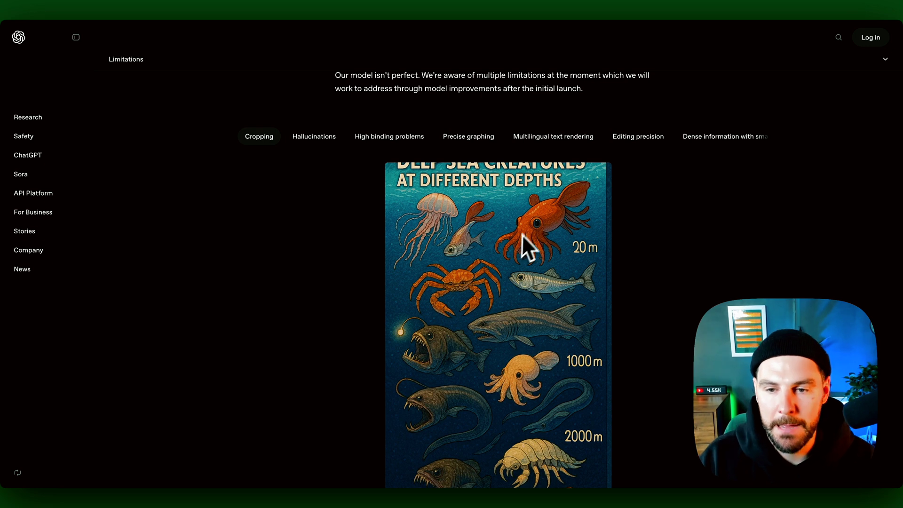
pyautogui.scroll(1, 583, 283)
pyautogui.click(313, 150)
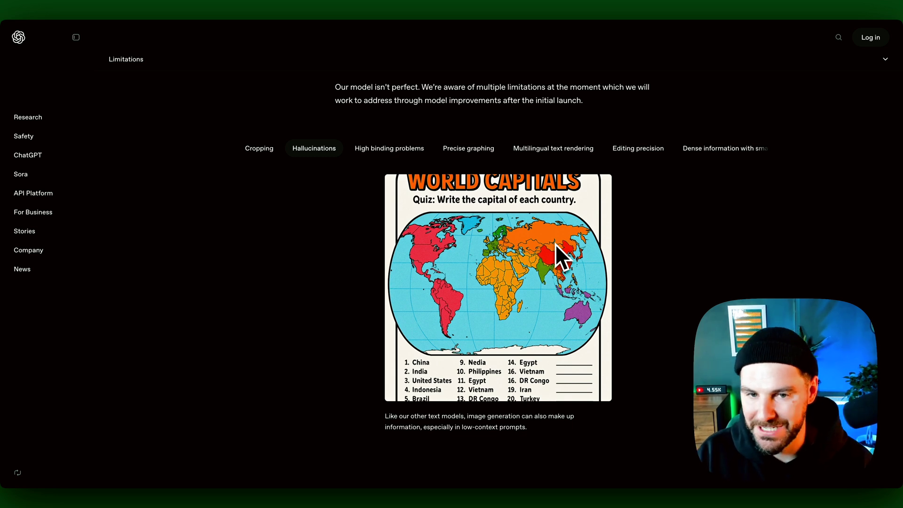
# Step: Show the High binding problems Periodic Table image and scroll to view all of it
pyautogui.scroll(1, 556, 245)
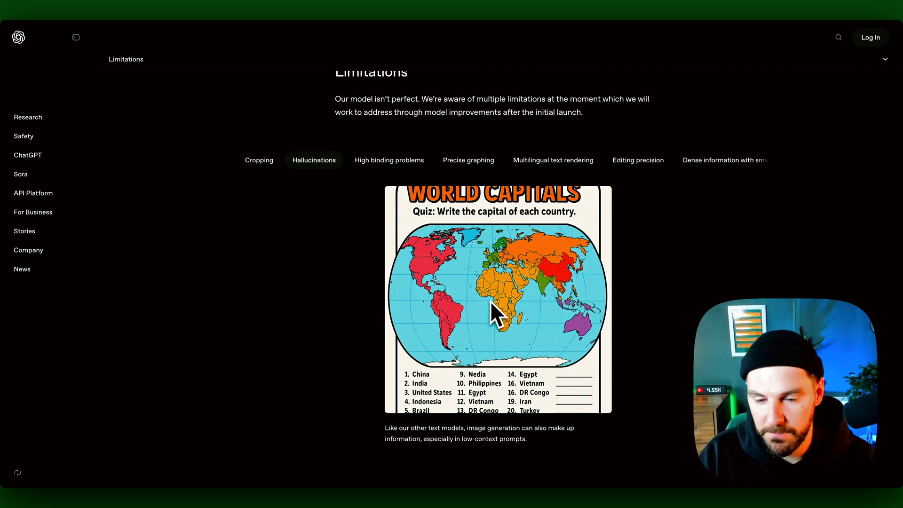
pyautogui.click(390, 160)
pyautogui.scroll(1, 504, 306)
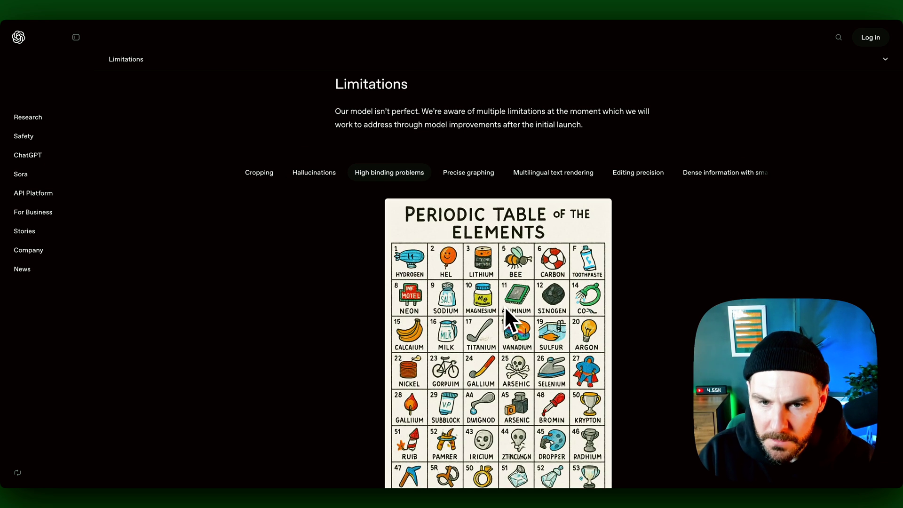
pyautogui.scroll(-3, 505, 306)
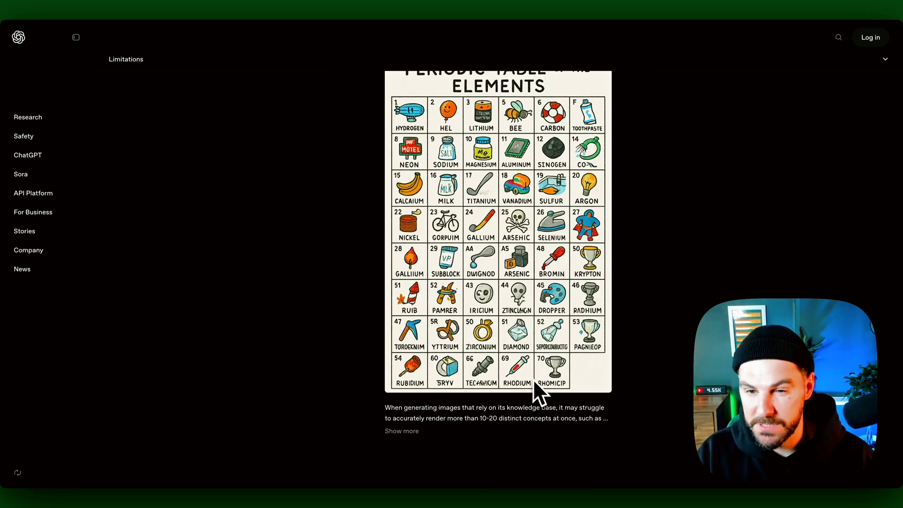
pyautogui.scroll(1, 534, 382)
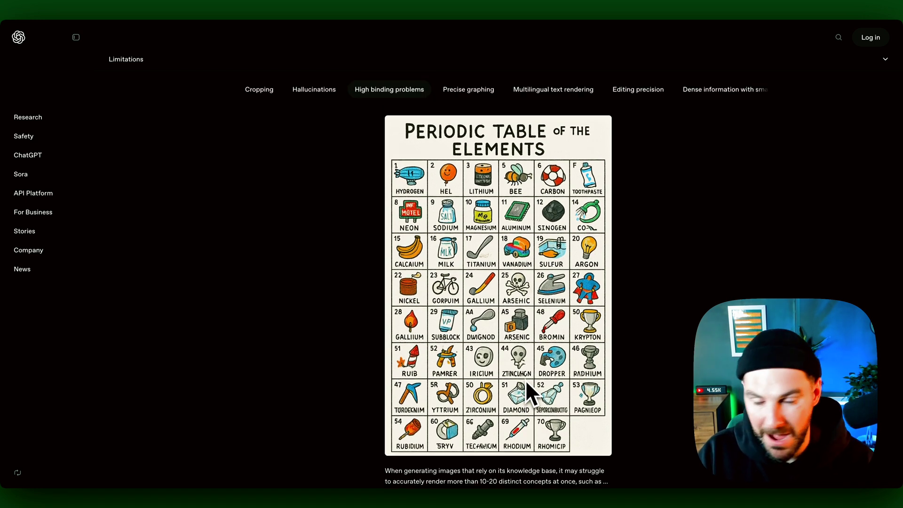
# Step: Show the Precise graphing example, then the Multilingual text rendering example
pyautogui.click(464, 94)
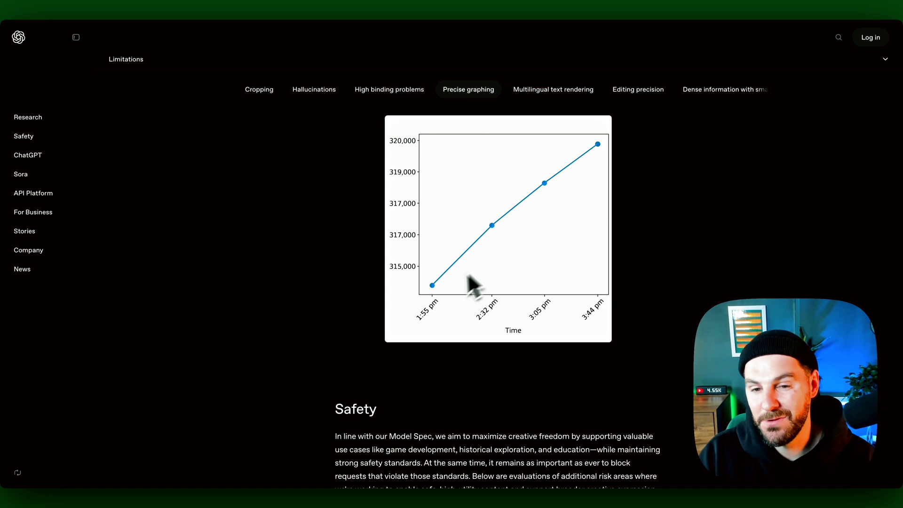
pyautogui.scroll(1, 480, 184)
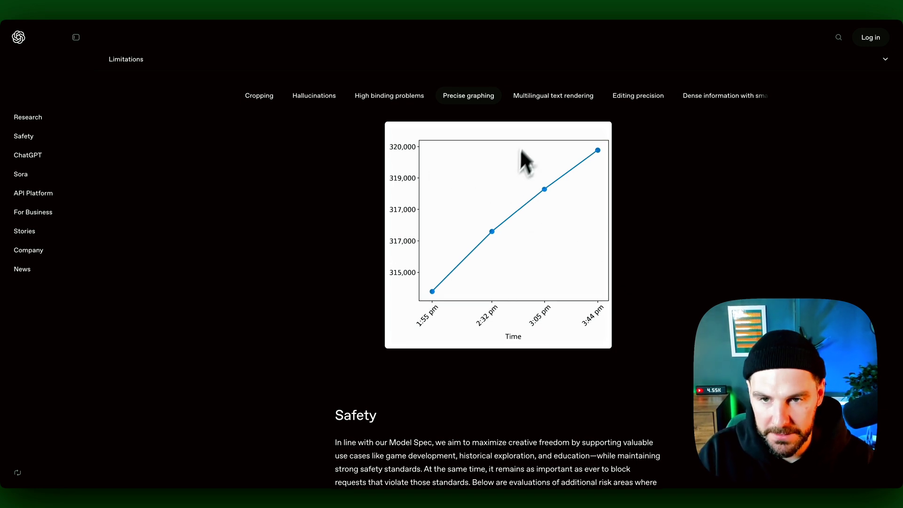
pyautogui.click(538, 100)
pyautogui.scroll(-1, 553, 223)
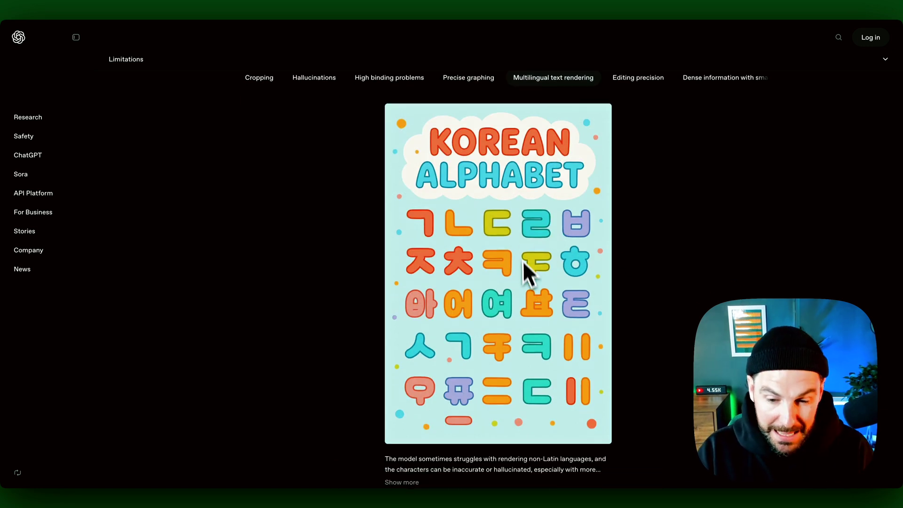
pyautogui.scroll(2, 602, 264)
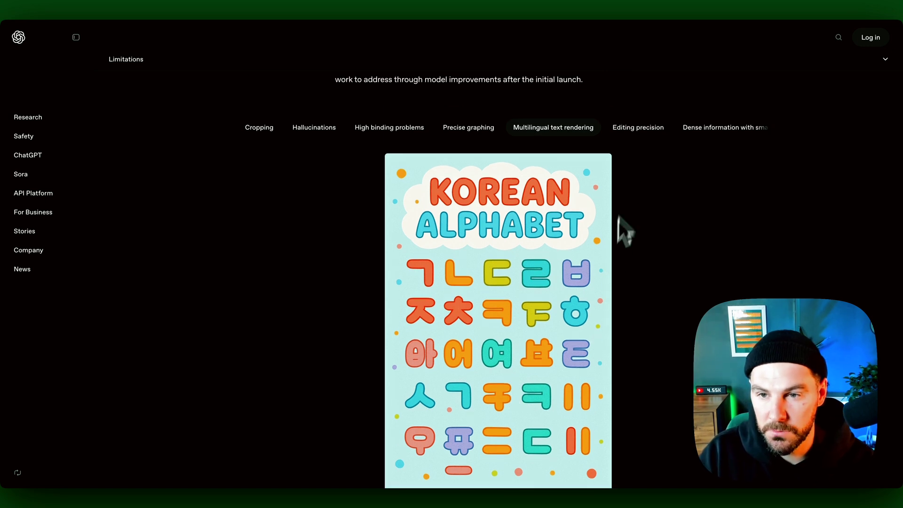
# Step: View the Editing precision example, then the Dense information with small text transformers infographic
pyautogui.click(640, 124)
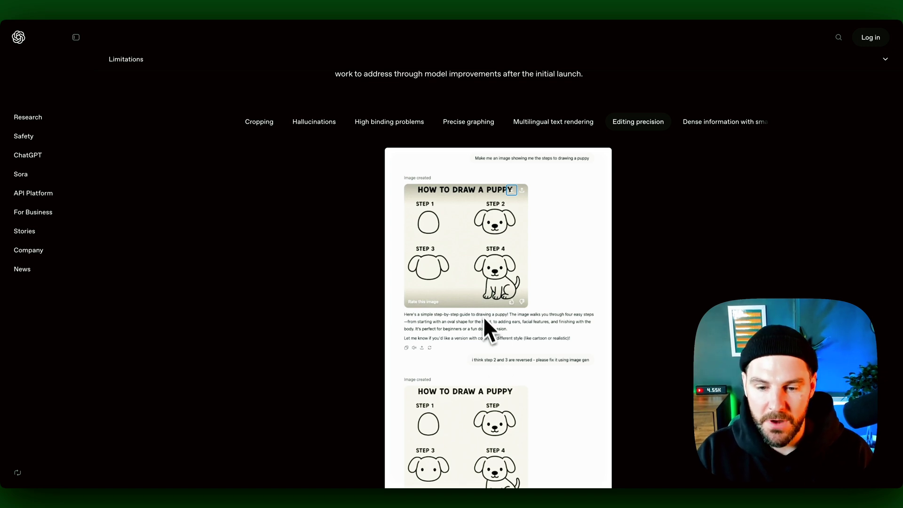
pyautogui.scroll(-1, 485, 320)
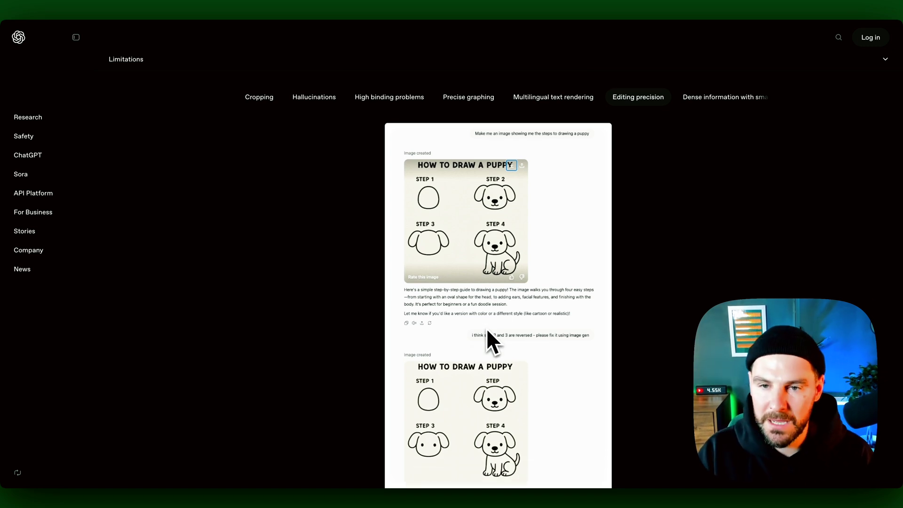
pyautogui.scroll(-3, 486, 329)
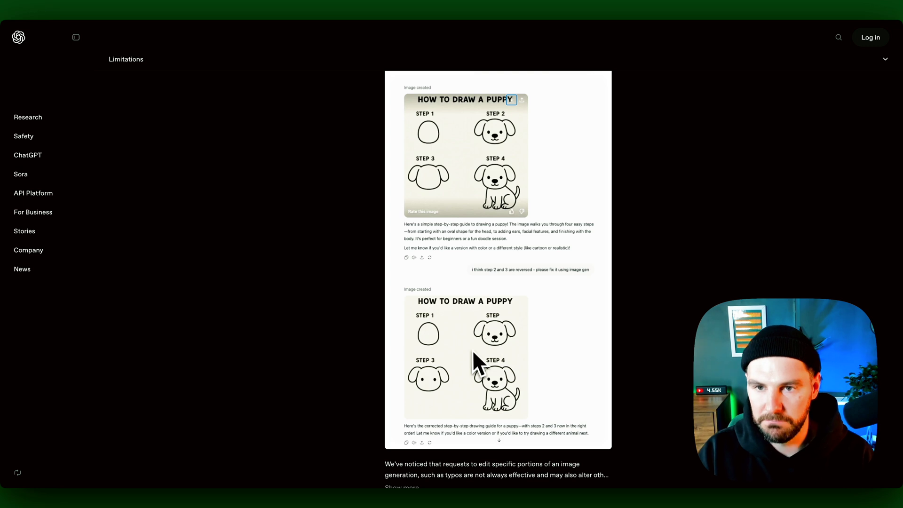
pyautogui.scroll(6, 480, 339)
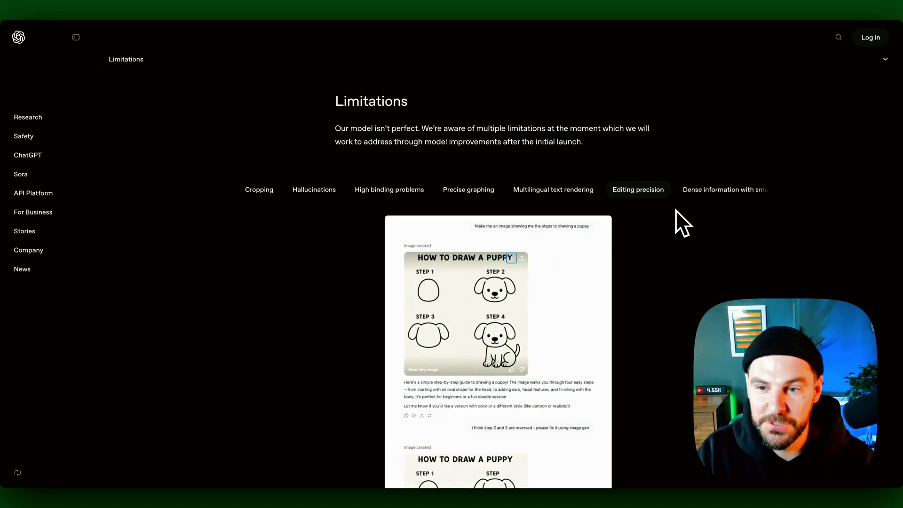
pyautogui.click(706, 192)
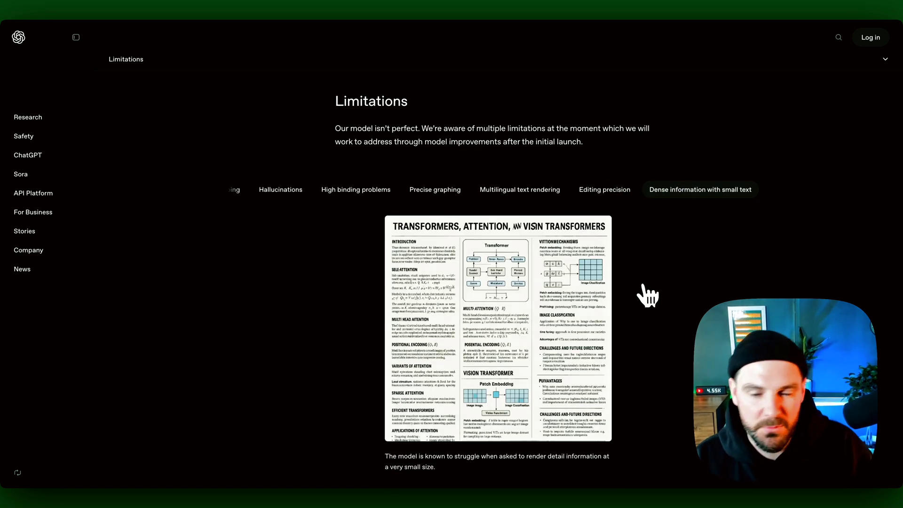
pyautogui.scroll(-1, 648, 296)
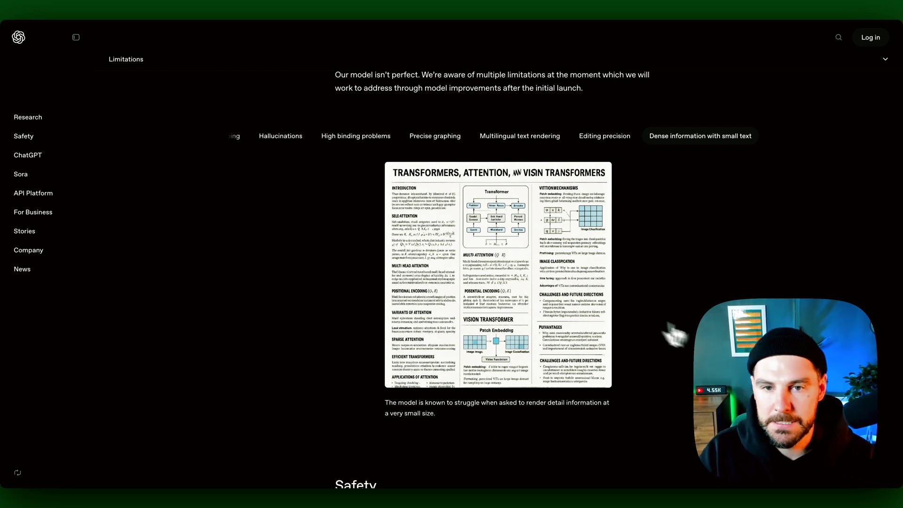
pyautogui.scroll(1, 490, 414)
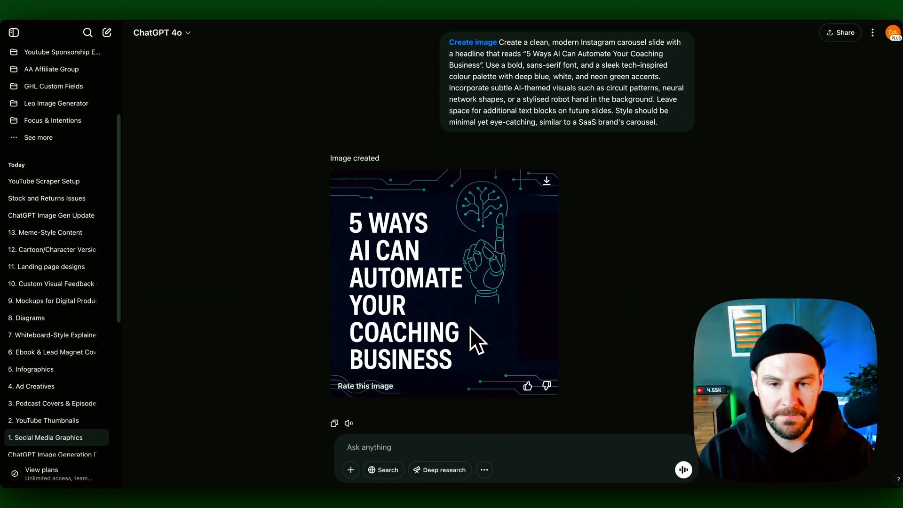
# Step: Highlight the carousel slide prompt, then enable Create image from the tools menu
pyautogui.moveTo(658, 122); pyautogui.dragTo(444, 41)
pyautogui.click(440, 448)
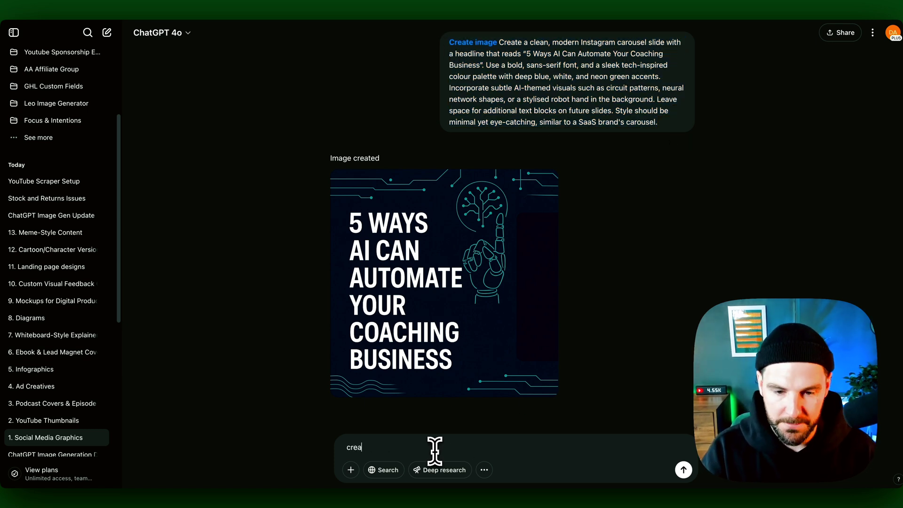
pyautogui.click(484, 470)
pyautogui.click(507, 414)
# Step: Remove the Create image tag, pick it again via /c, then clear the message
pyautogui.press('BackSpace')
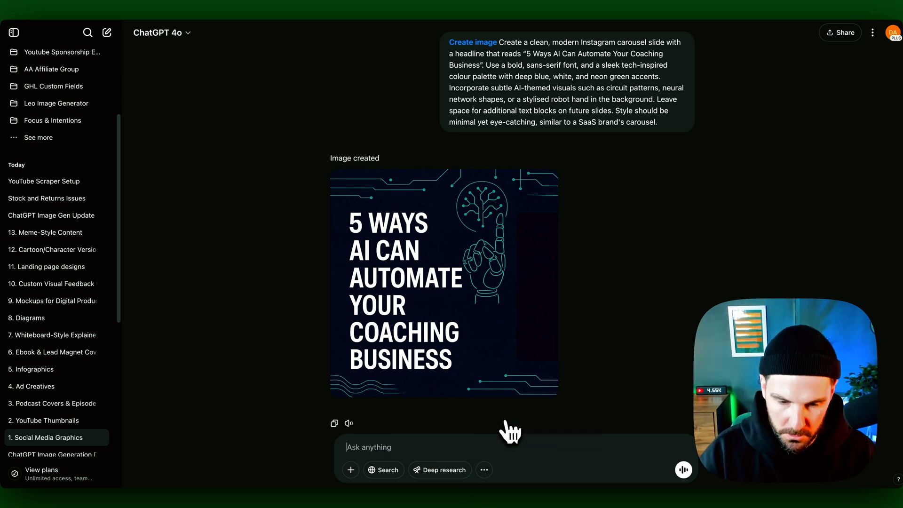
pyautogui.write('/c')
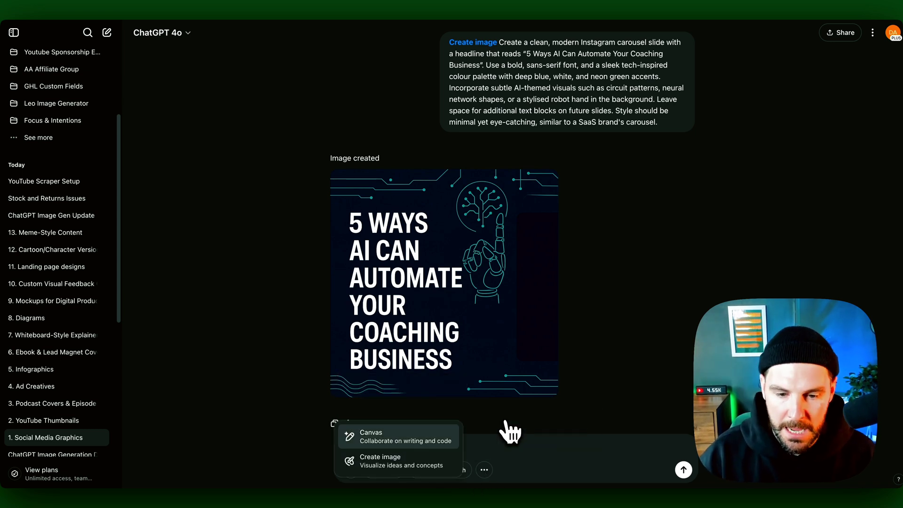
pyautogui.press('Down')
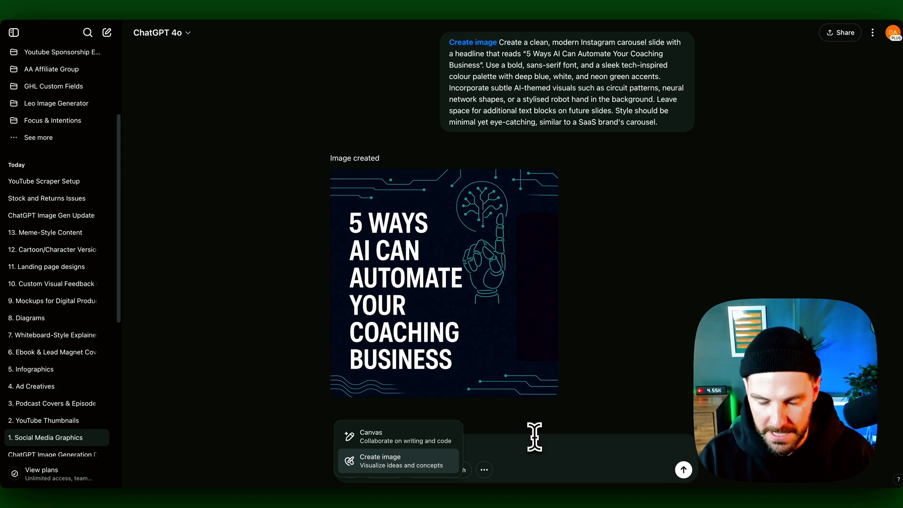
pyautogui.press('BackSpace')
pyautogui.press('BackSpace')
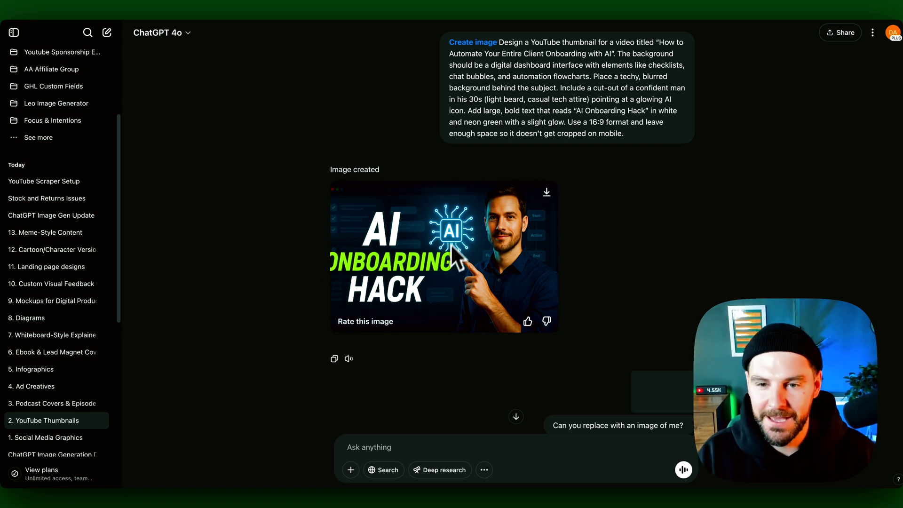
pyautogui.scroll(-3, 514, 250)
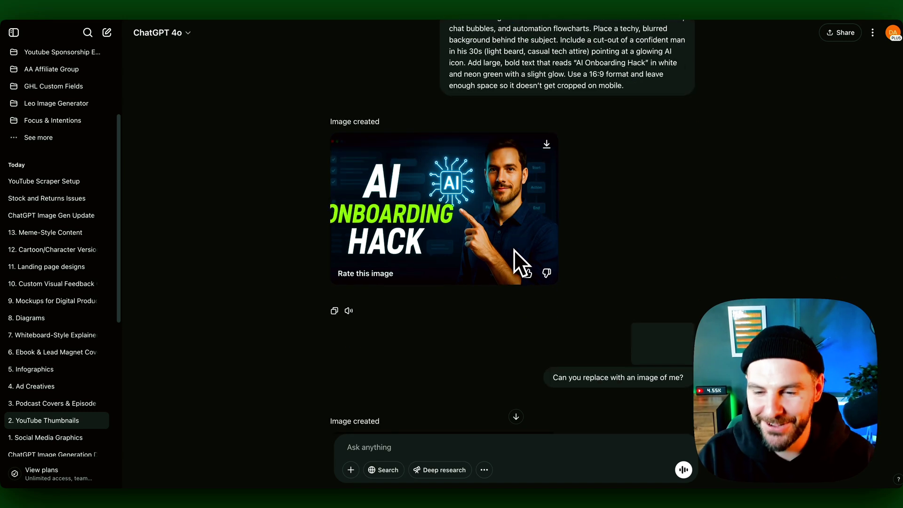
pyautogui.scroll(-2, 662, 250)
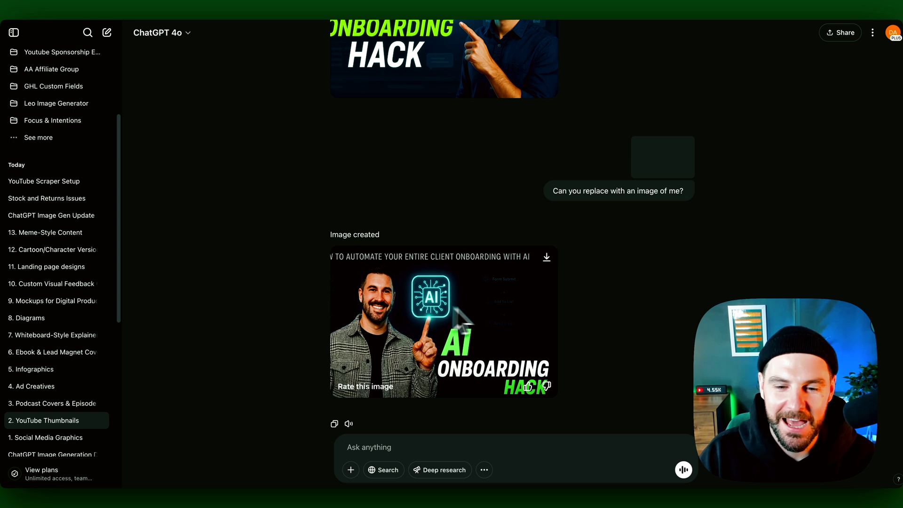
pyautogui.scroll(-1, 417, 334)
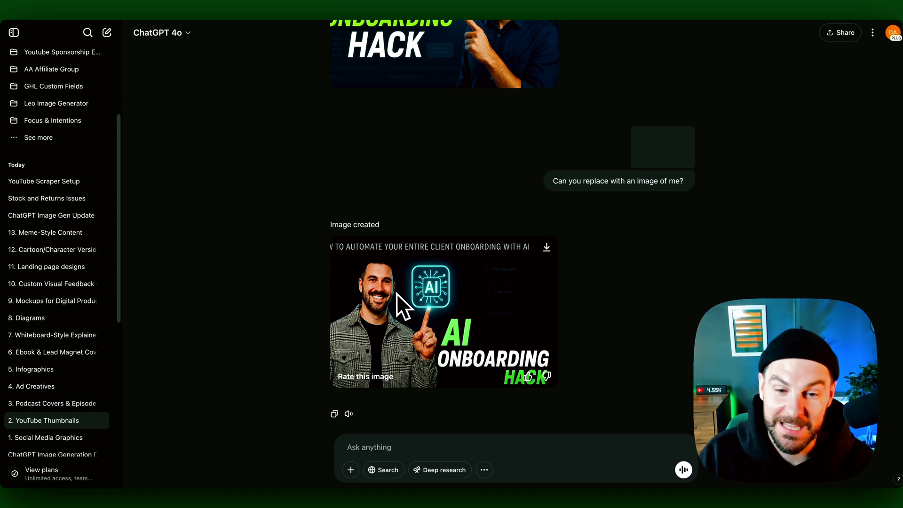
pyautogui.scroll(1, 483, 334)
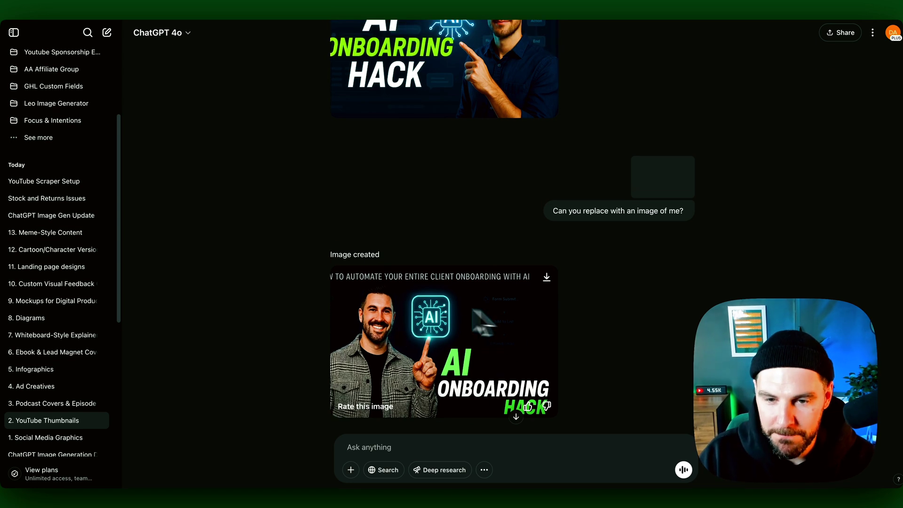
pyautogui.scroll(-1, 486, 306)
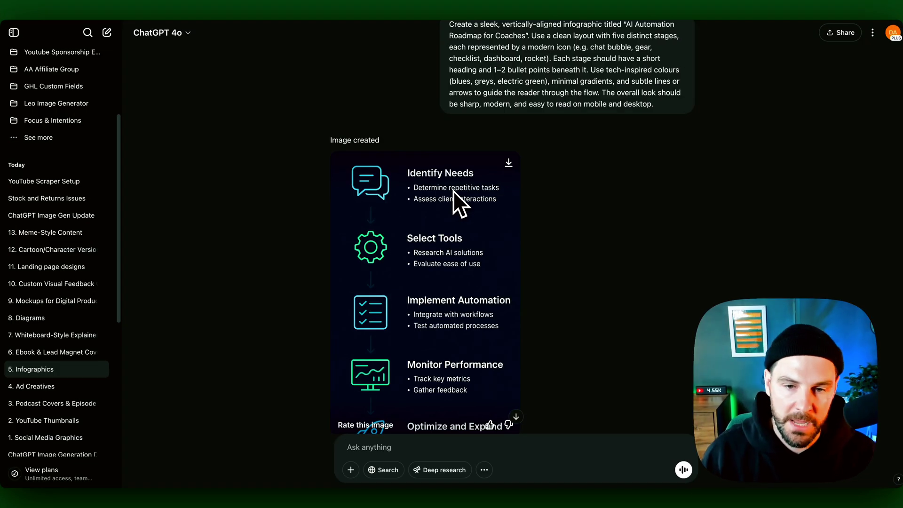
# Step: Scroll through the AI Automation Roadmap infographic, then open the Ebook & Lead Magnet chat
pyautogui.scroll(1, 476, 159)
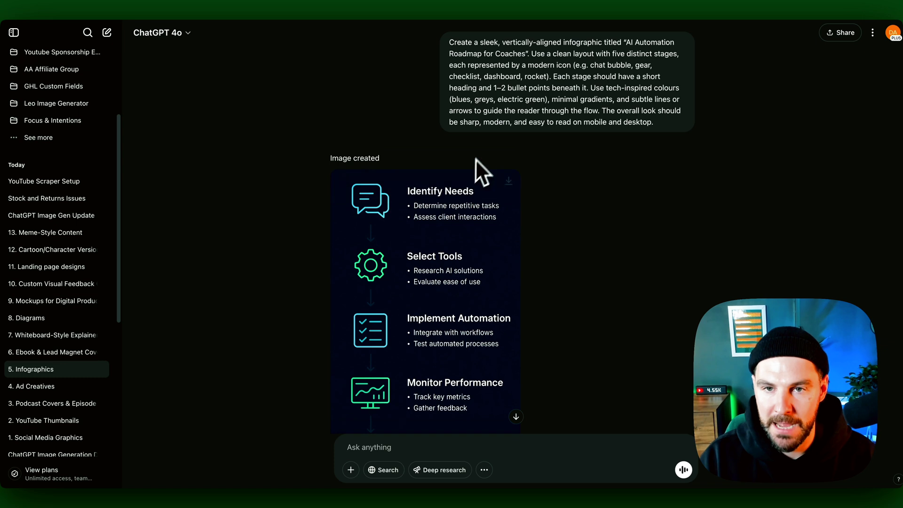
pyautogui.scroll(-1, 456, 95)
pyautogui.scroll(-2, 448, 263)
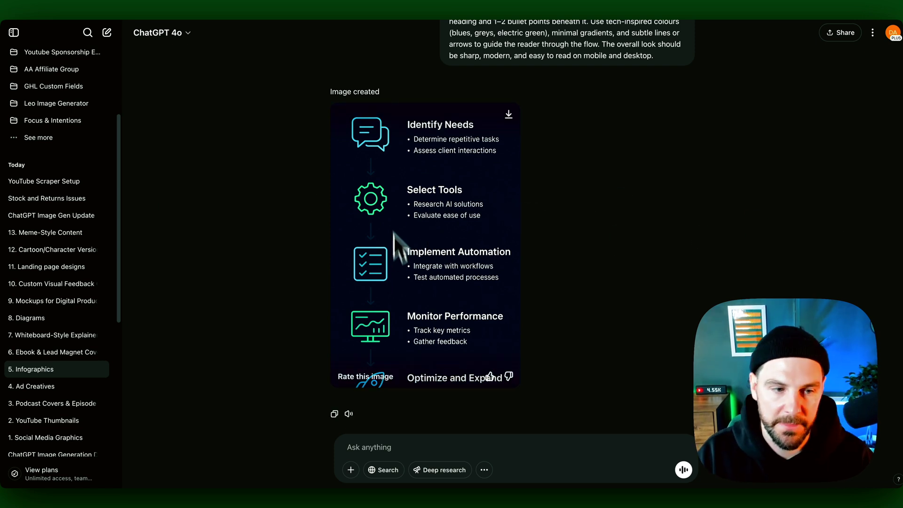
pyautogui.scroll(2, 489, 234)
pyautogui.scroll(-2, 402, 258)
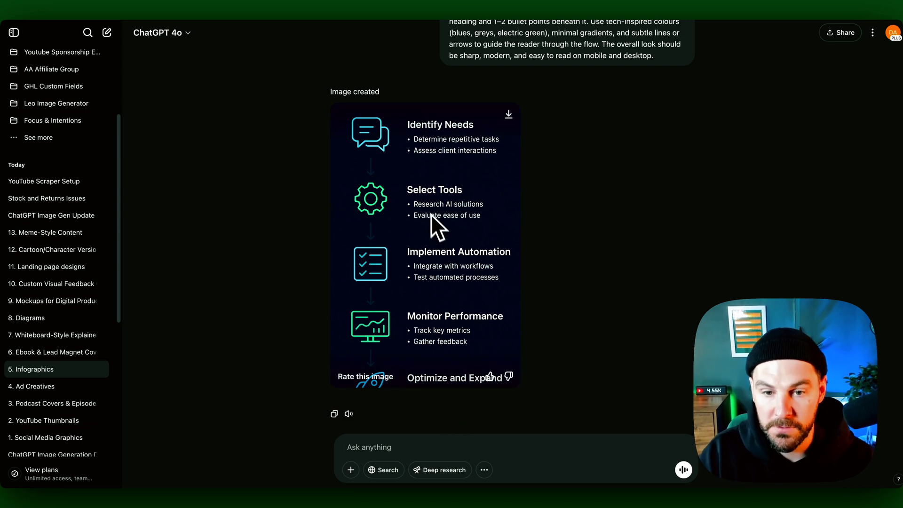
pyautogui.click(54, 355)
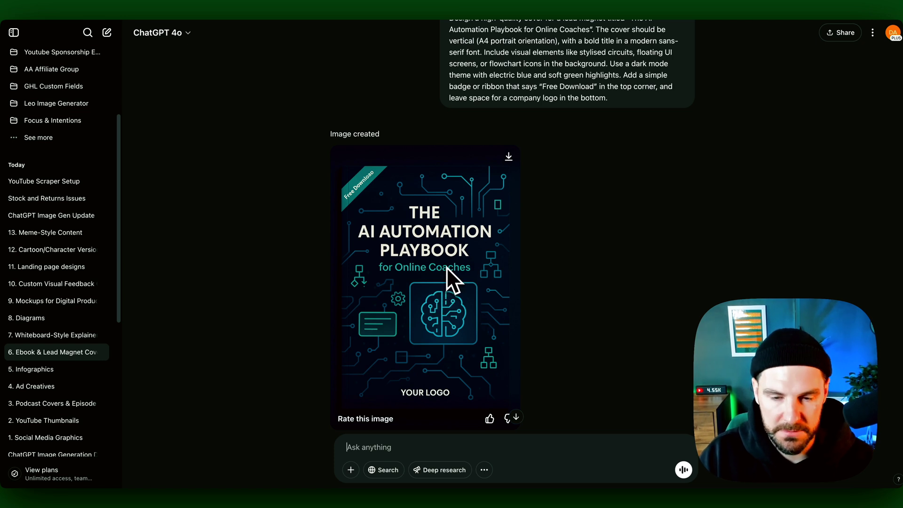
pyautogui.scroll(1, 445, 264)
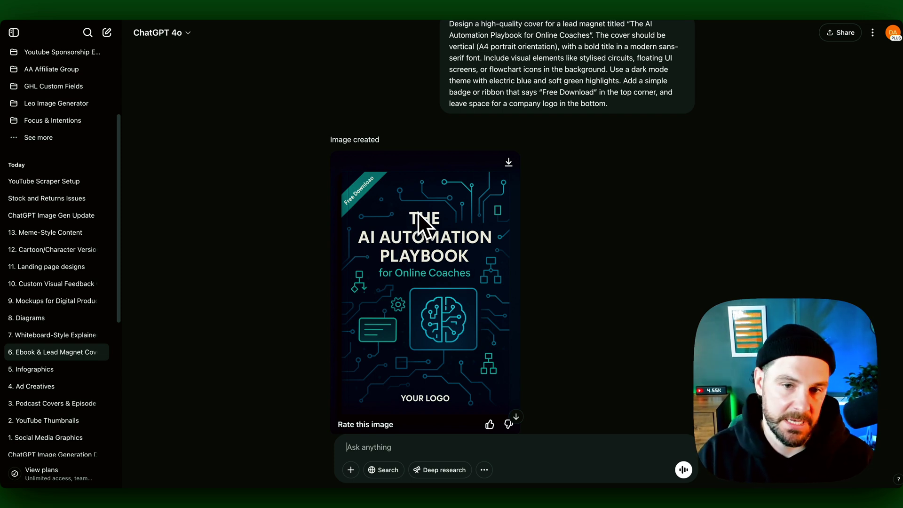
pyautogui.scroll(1, 466, 237)
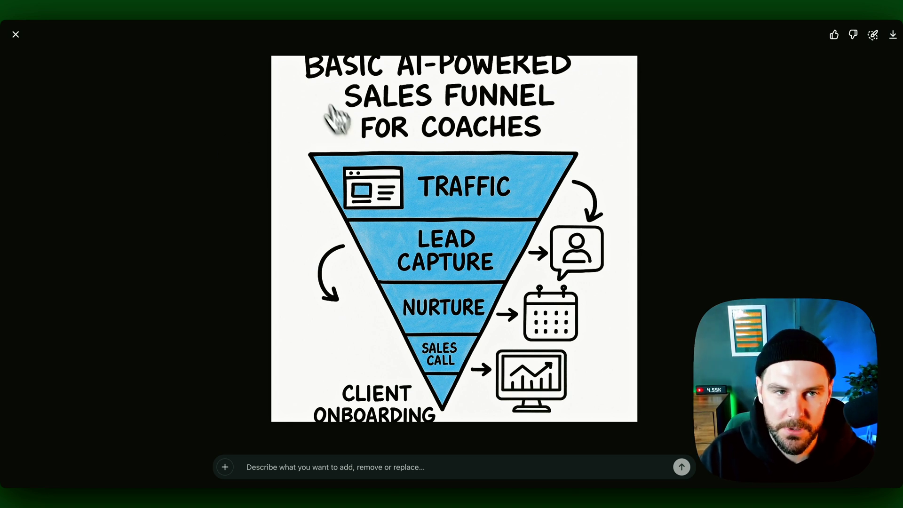
# Step: Close the enlarged sales funnel sketch and open the '8. Diagrams' chat
pyautogui.click(15, 34)
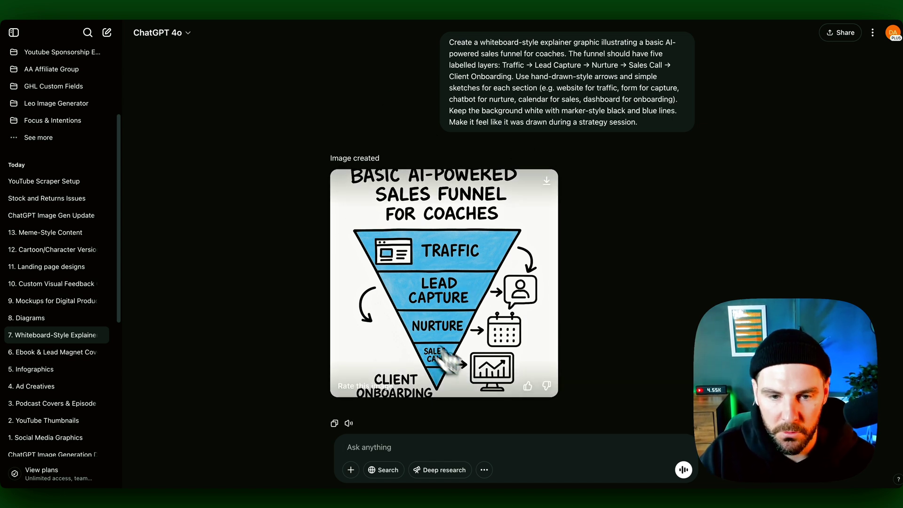
pyautogui.click(40, 317)
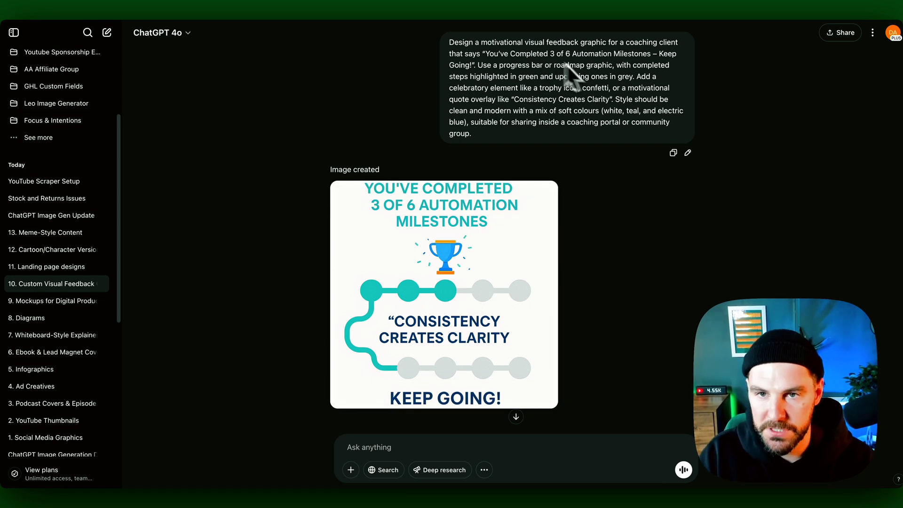
# Step: Scroll down the chat to view the Anco AI 'Unlock Growth with a Free AI Audit' mockup
pyautogui.scroll(-1, 463, 365)
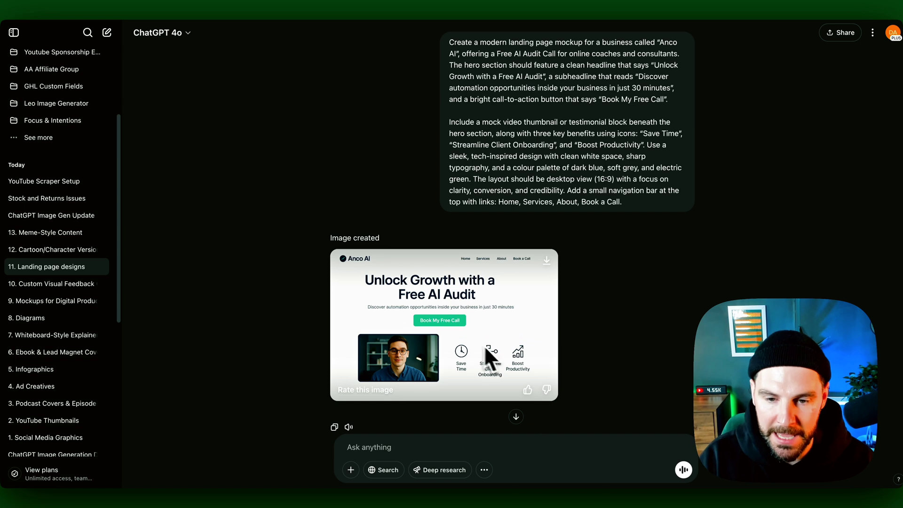
pyautogui.scroll(-1, 485, 346)
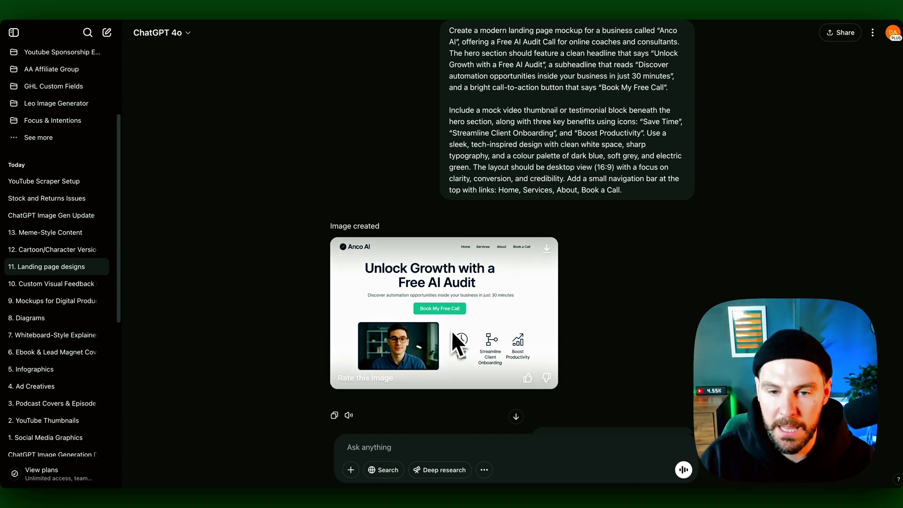
pyautogui.scroll(-1, 469, 284)
pyautogui.scroll(-5, 409, 256)
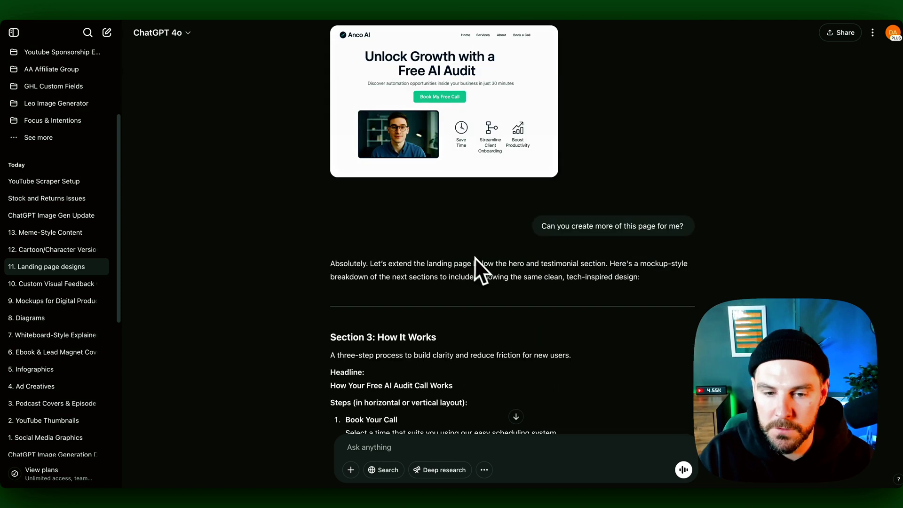
pyautogui.scroll(-20, 440, 302)
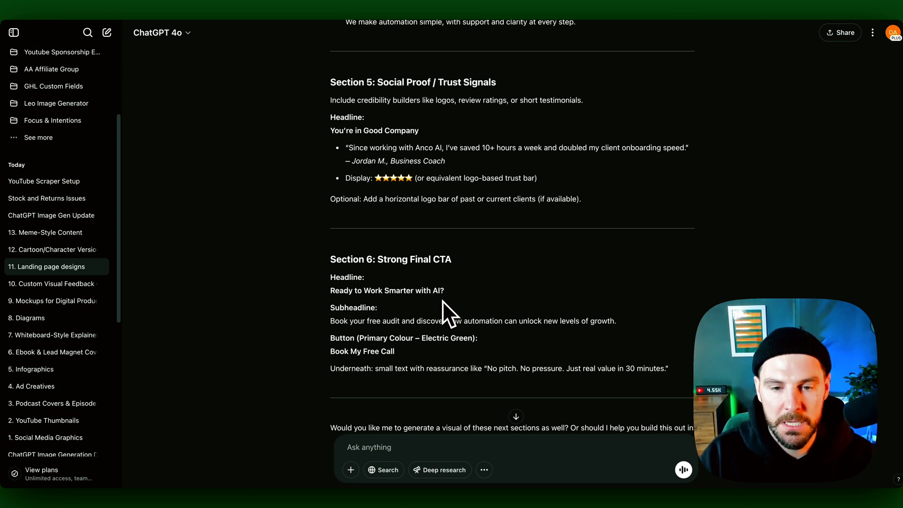
pyautogui.scroll(-1, 446, 304)
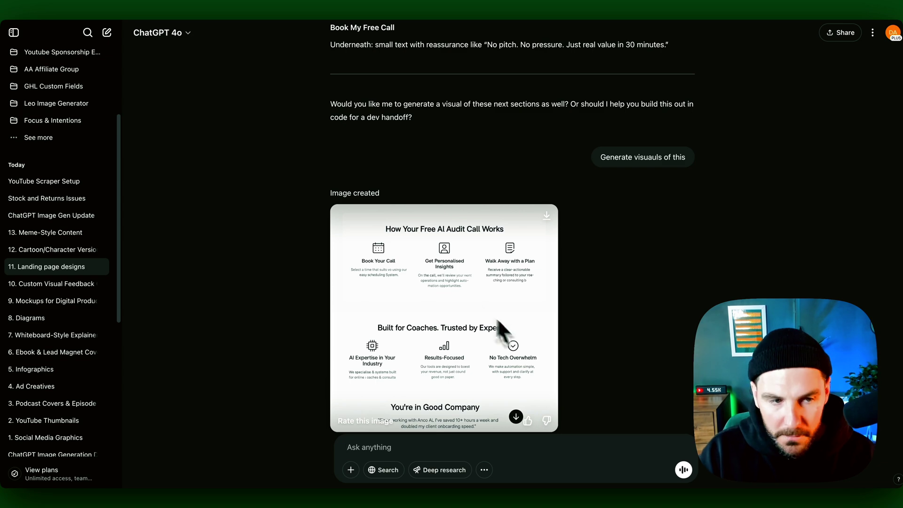
pyautogui.scroll(20, 398, 310)
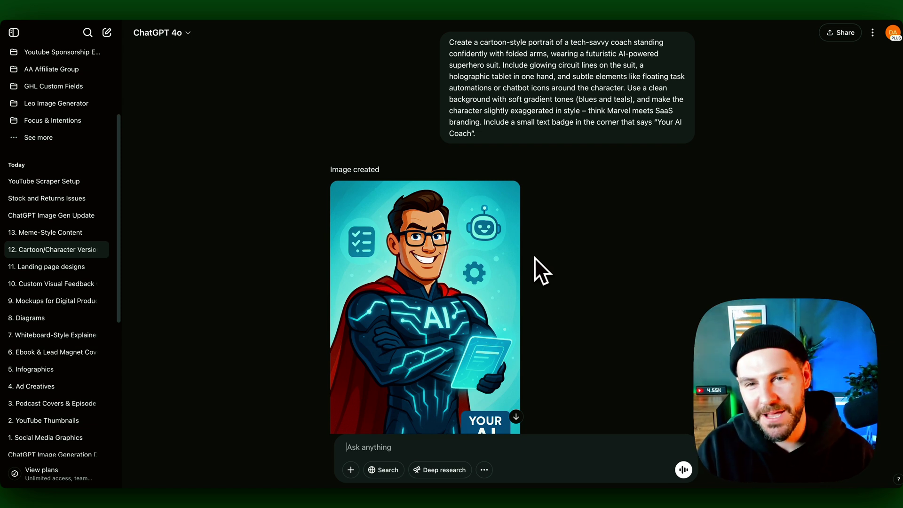
# Step: Scroll the Cartoon/Character chat down to the generated action-figure image
pyautogui.scroll(-3, 534, 257)
pyautogui.scroll(3, 530, 260)
pyautogui.scroll(-2, 493, 243)
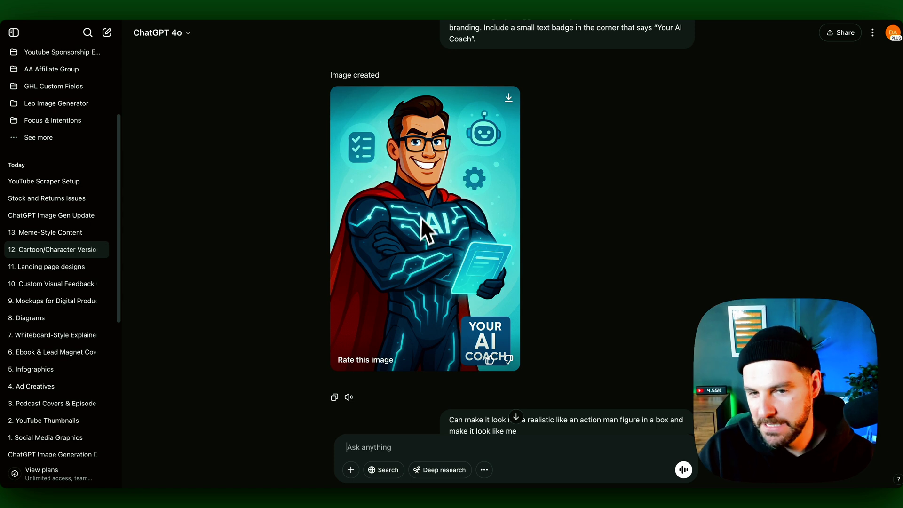
pyautogui.scroll(-2, 429, 218)
pyautogui.scroll(-10, 436, 212)
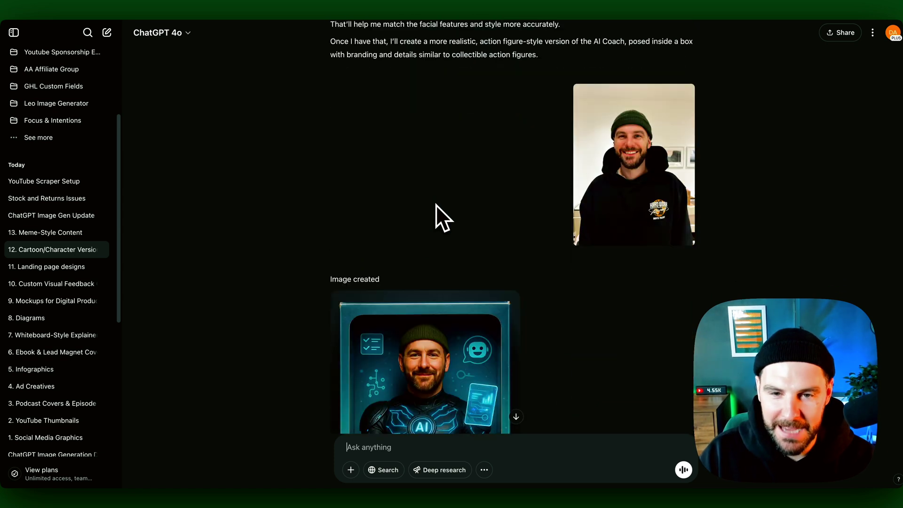
pyautogui.scroll(-2, 683, 202)
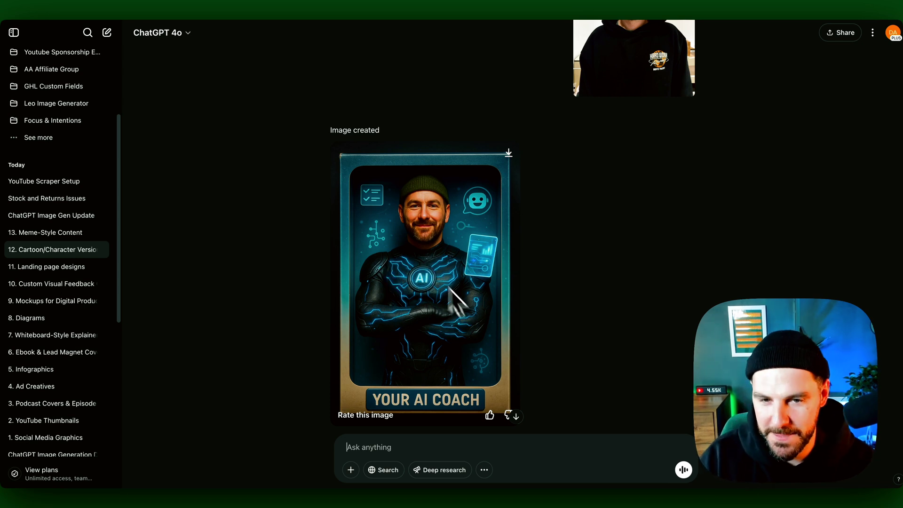
# Step: Switch to the '13. Meme-Style Content' chat showing the Before Automation / After ChatGPT meme
pyautogui.scroll(2, 450, 264)
pyautogui.scroll(-1, 472, 339)
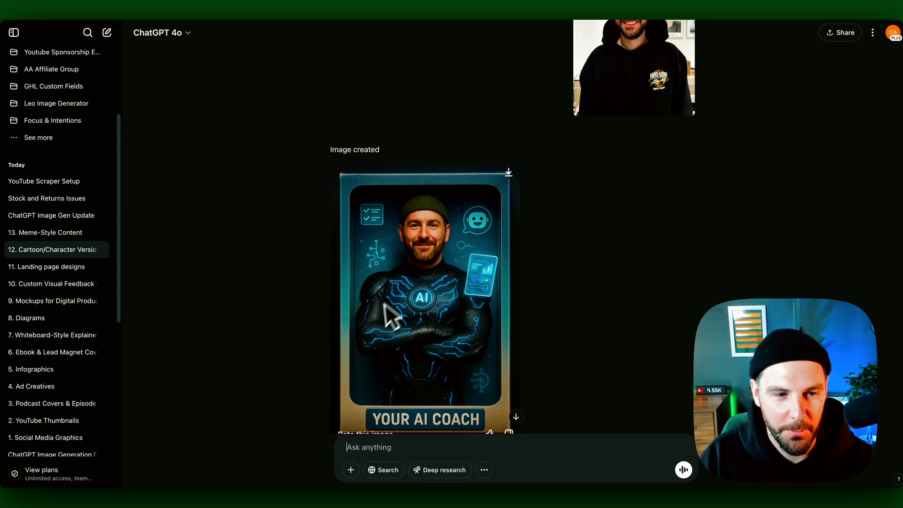
pyautogui.click(60, 235)
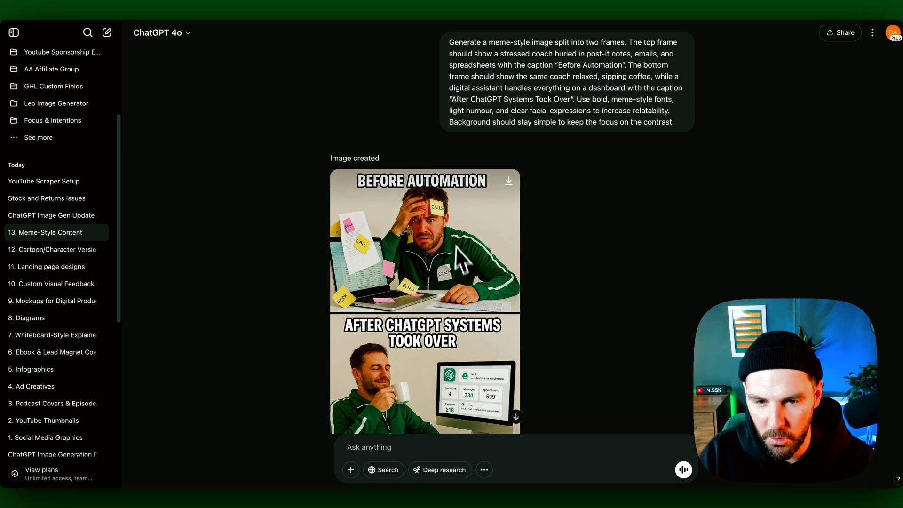
pyautogui.scroll(-2, 359, 283)
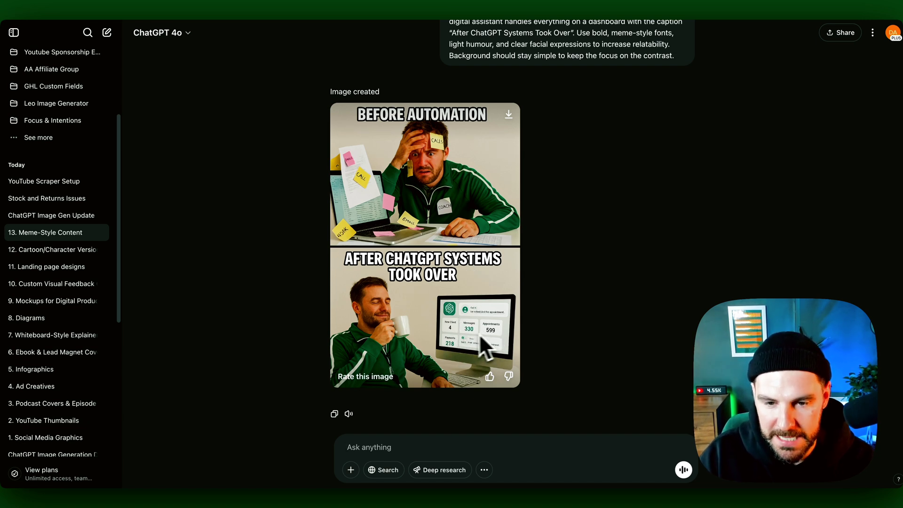
pyautogui.scroll(2, 441, 325)
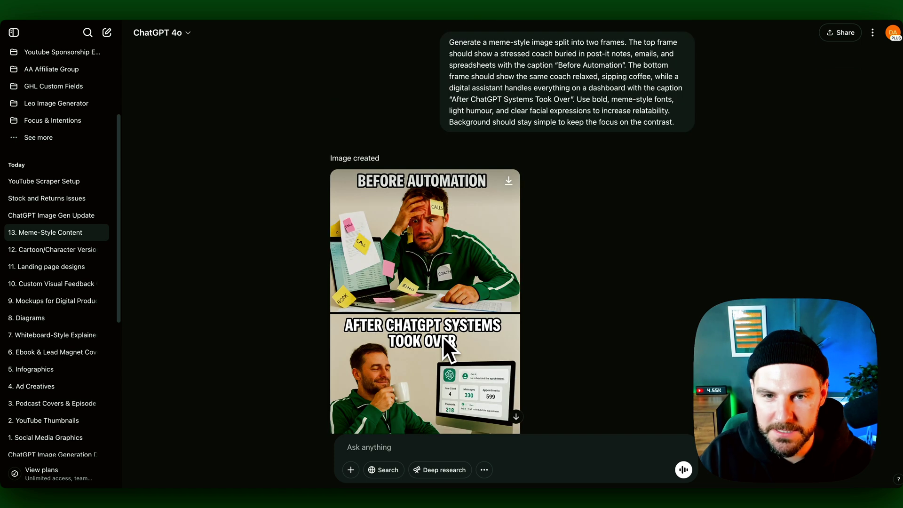
pyautogui.scroll(-2, 444, 340)
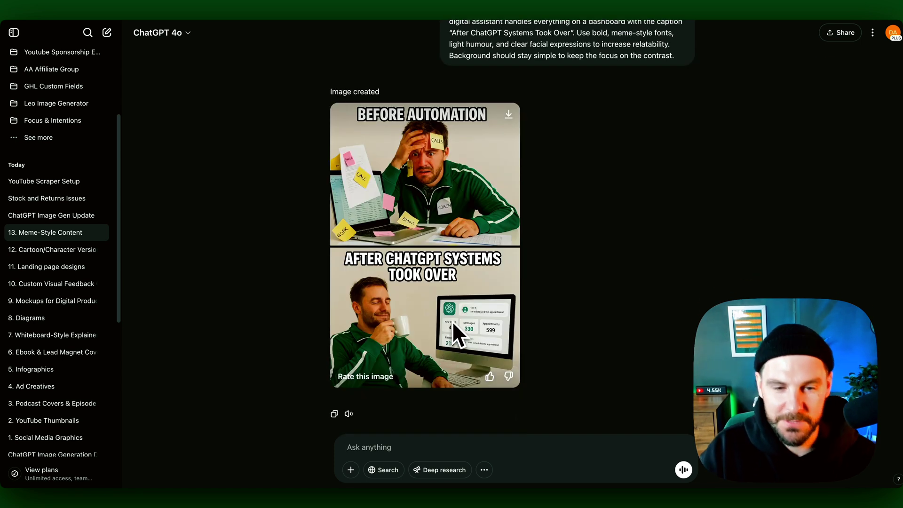